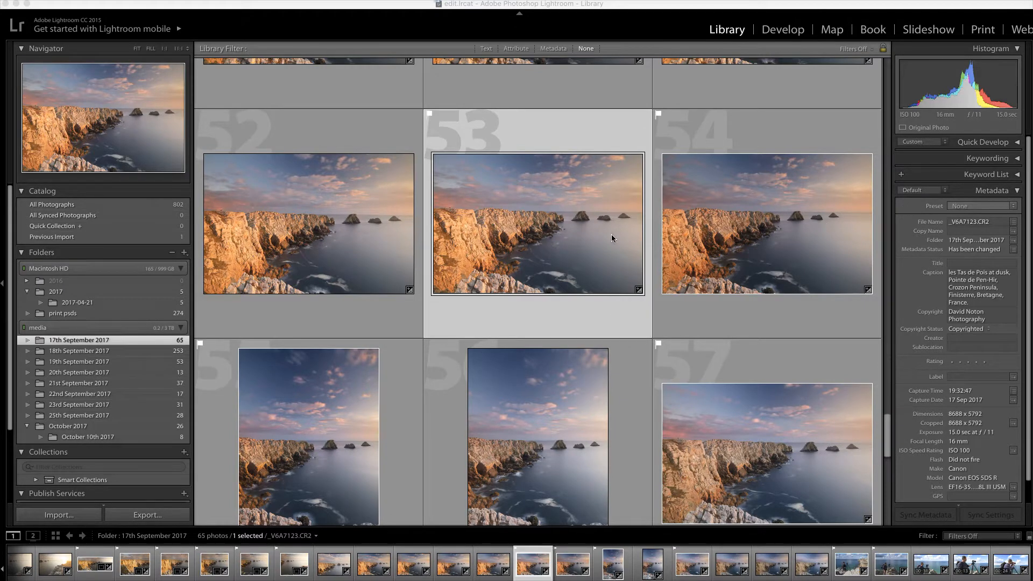
Compare photos _V6A7123.CR2 and _V6A7124.CR2 in the grid and open _V6A7123.CR2 for developing
{"action": "scroll", "coordinate": [597, 247], "scroll_direction": "down", "scroll_amount": 3}
{"action": "scroll", "coordinate": [597, 248], "scroll_direction": "up", "scroll_amount": 4}
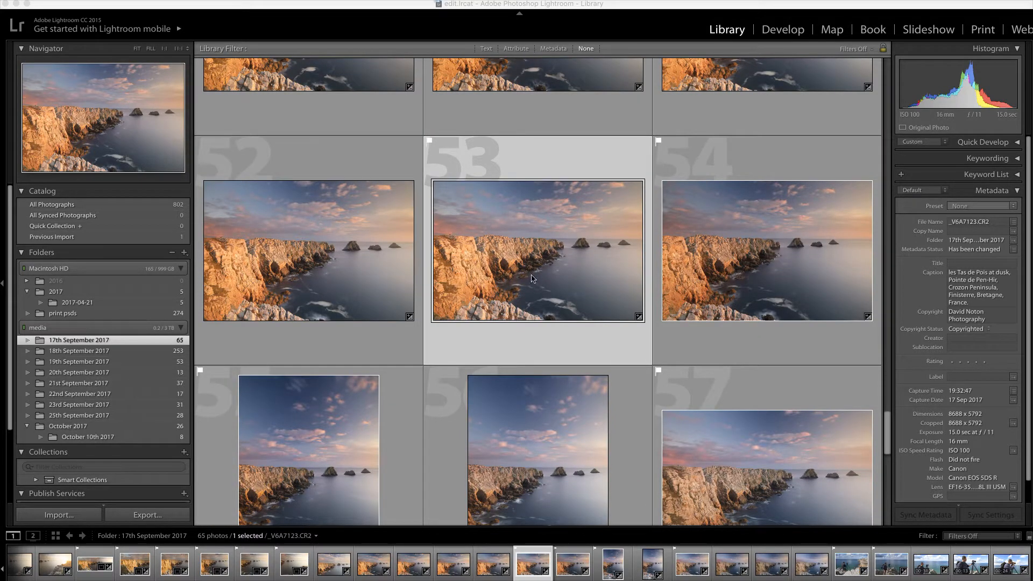
{"action": "left_click", "coordinate": [773, 277]}
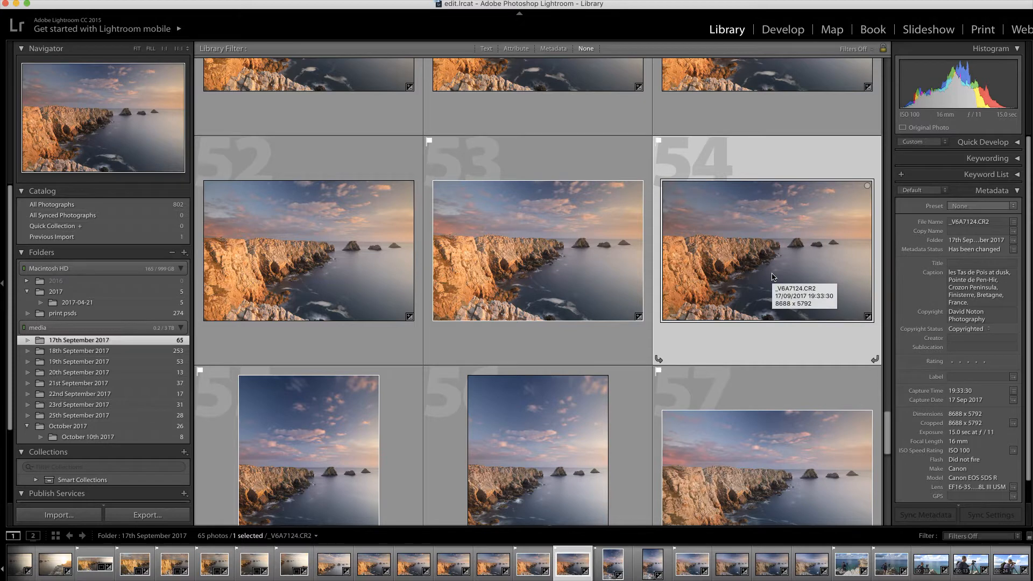
{"action": "left_click", "coordinate": [540, 279]}
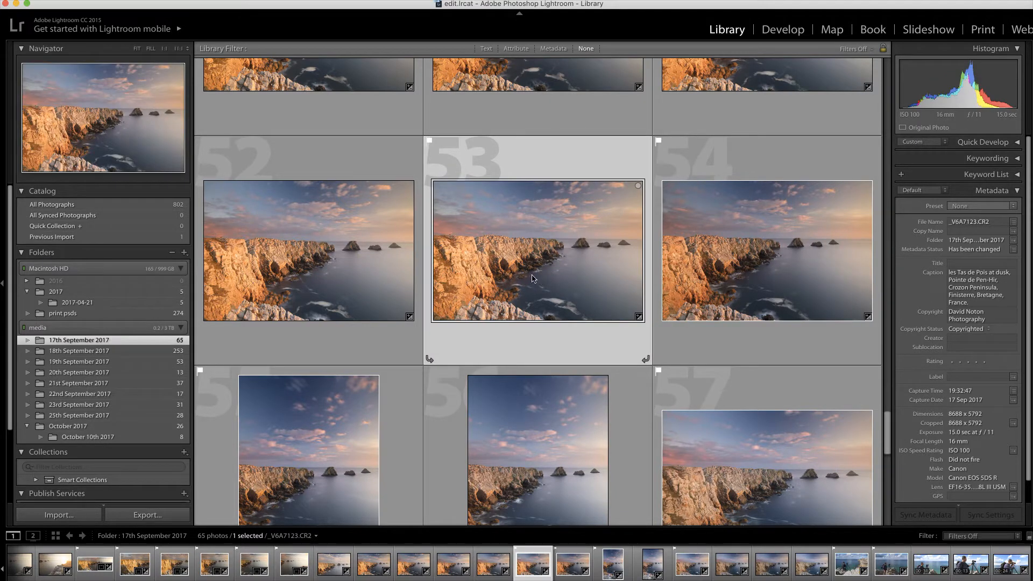
{"action": "left_click", "coordinate": [785, 263]}
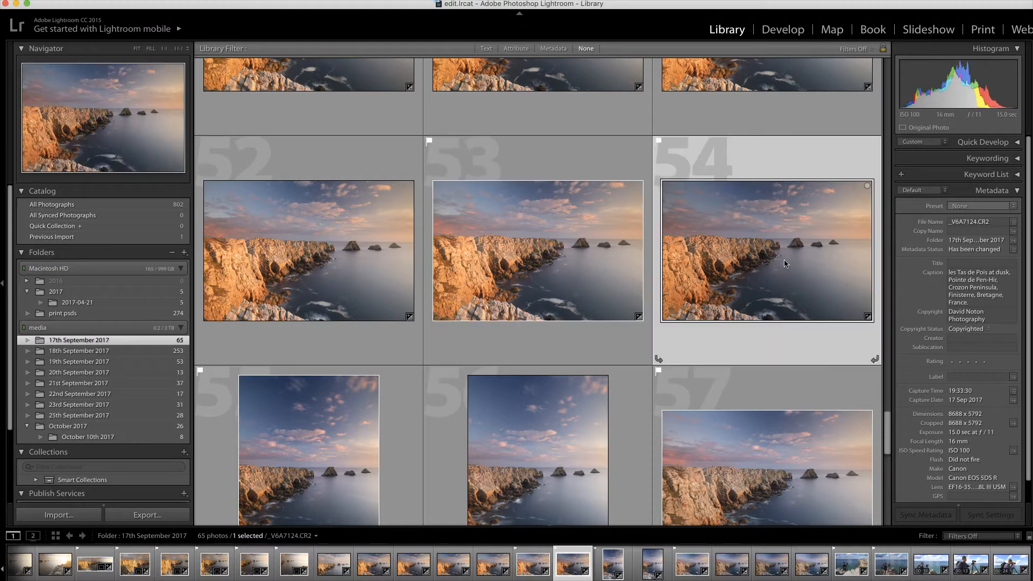
{"action": "left_click", "coordinate": [559, 254]}
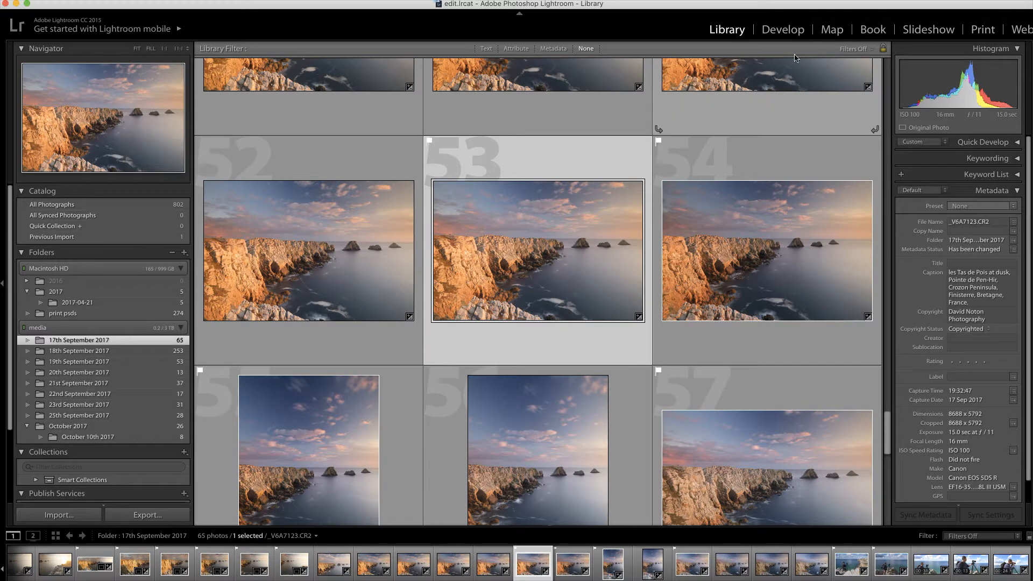
{"action": "left_click", "coordinate": [784, 32]}
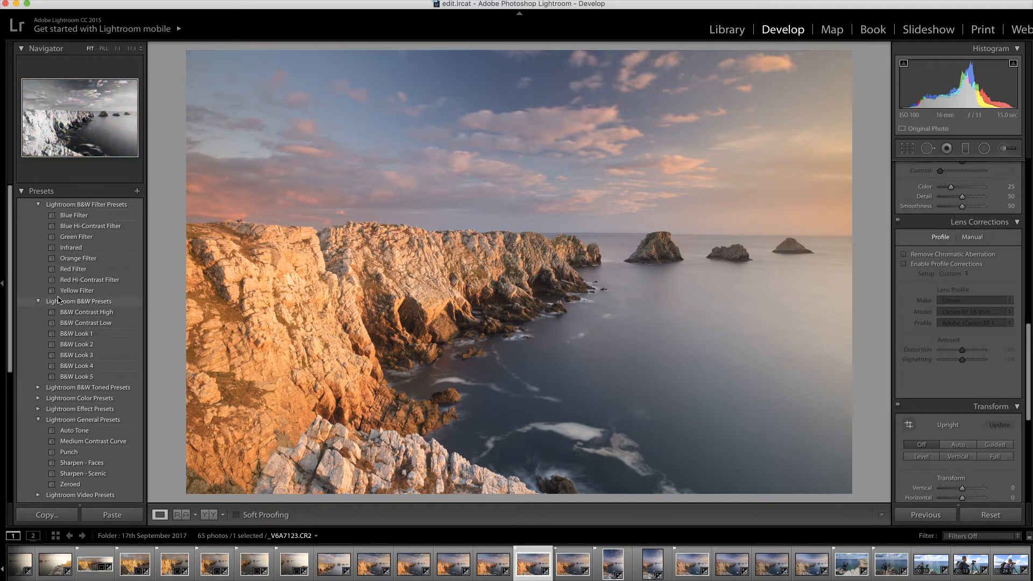
Review the photo's edit history and its Basic, Tone Curve and Detail settings
{"action": "scroll", "coordinate": [64, 397], "scroll_direction": "down", "scroll_amount": 8}
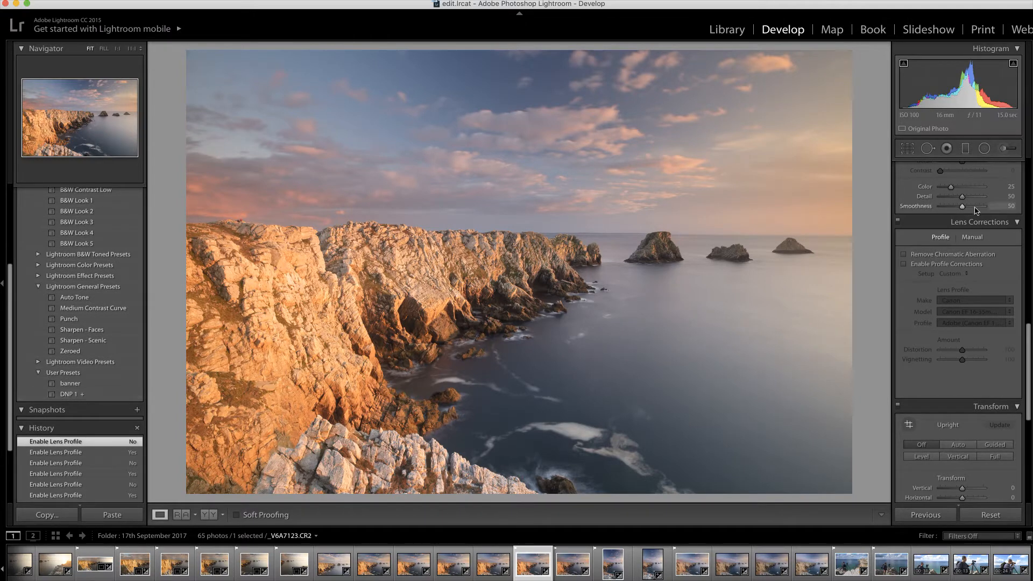
{"action": "scroll", "coordinate": [975, 209], "scroll_direction": "up", "scroll_amount": 4}
{"action": "scroll", "coordinate": [975, 209], "scroll_direction": "up", "scroll_amount": 8}
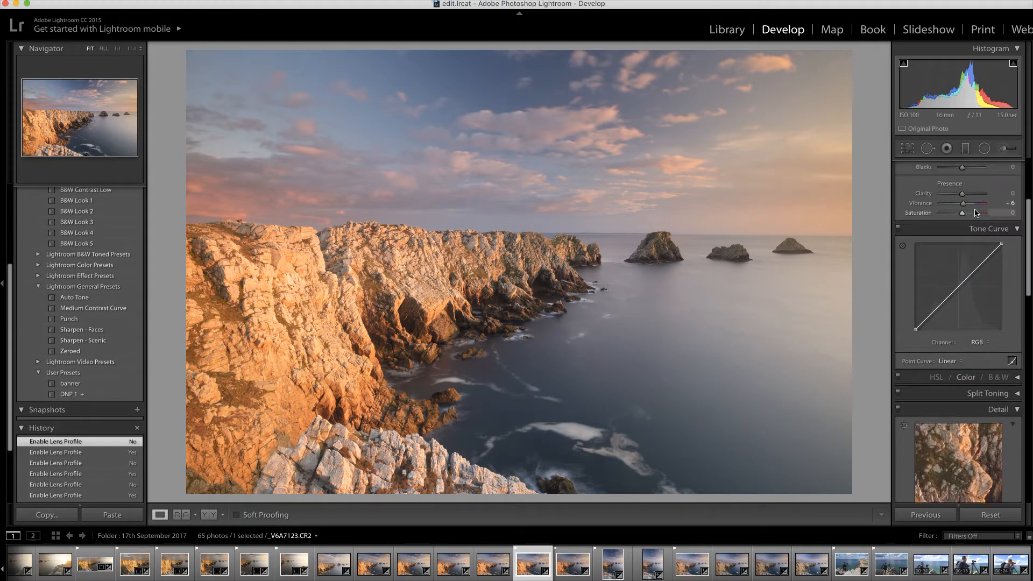
{"action": "scroll", "coordinate": [976, 212], "scroll_direction": "up", "scroll_amount": 3}
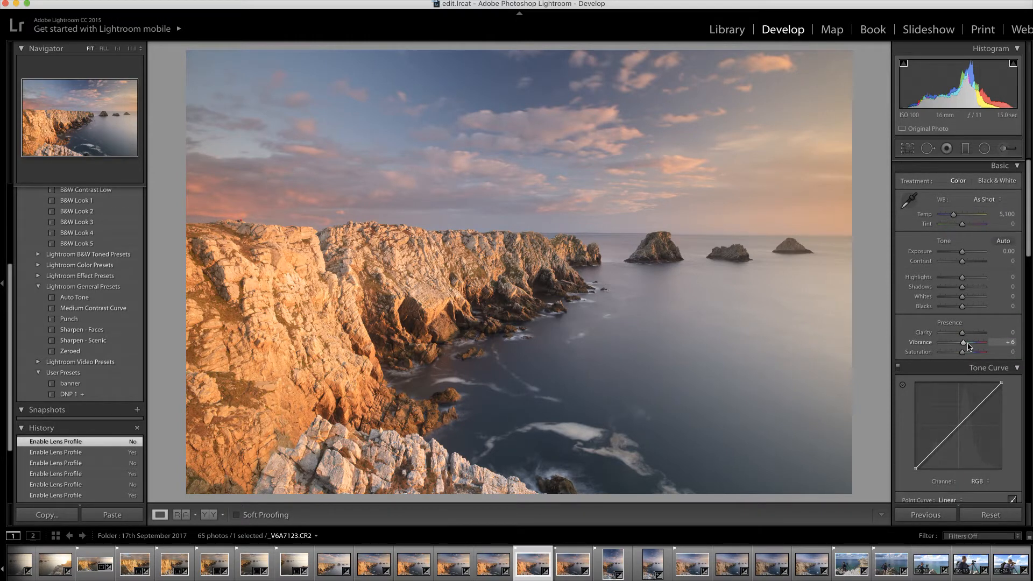
{"action": "scroll", "coordinate": [968, 346], "scroll_direction": "down", "scroll_amount": 10}
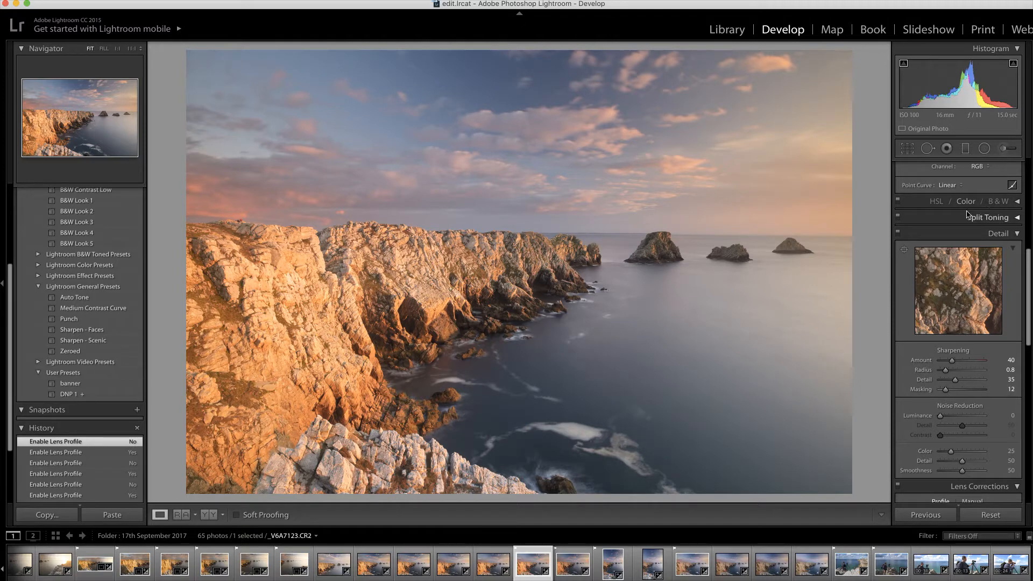
{"action": "scroll", "coordinate": [967, 214], "scroll_direction": "up", "scroll_amount": 10}
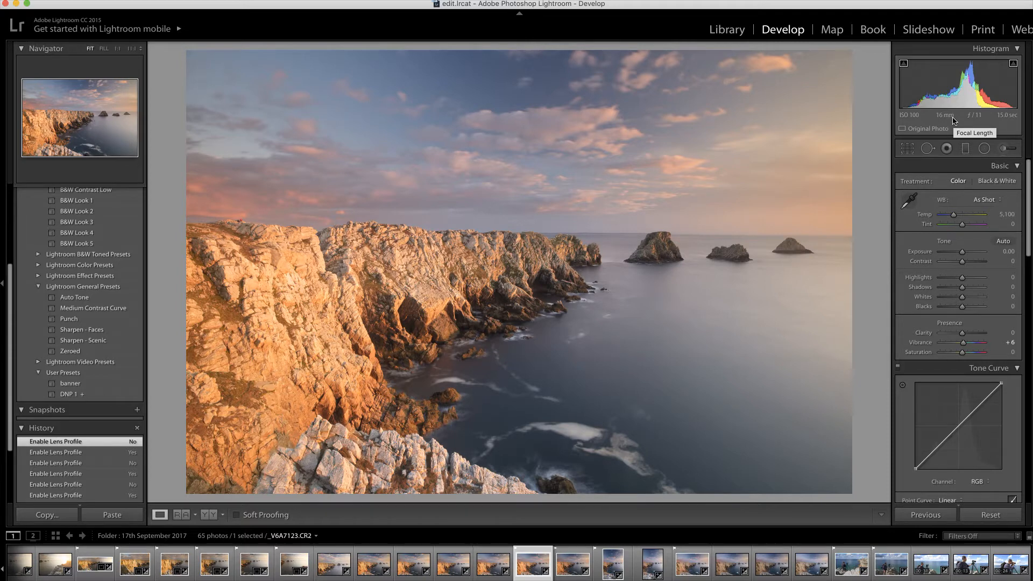
Examine the manual and profile-based Lens Corrections options for the photo
{"action": "scroll", "coordinate": [972, 364], "scroll_direction": "down", "scroll_amount": 10}
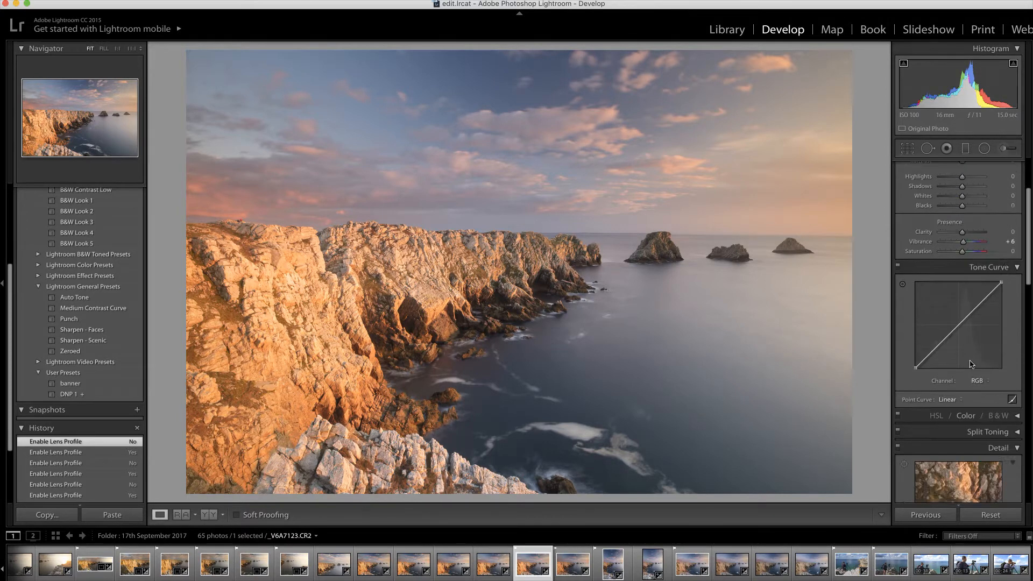
{"action": "scroll", "coordinate": [971, 364], "scroll_direction": "down", "scroll_amount": 8}
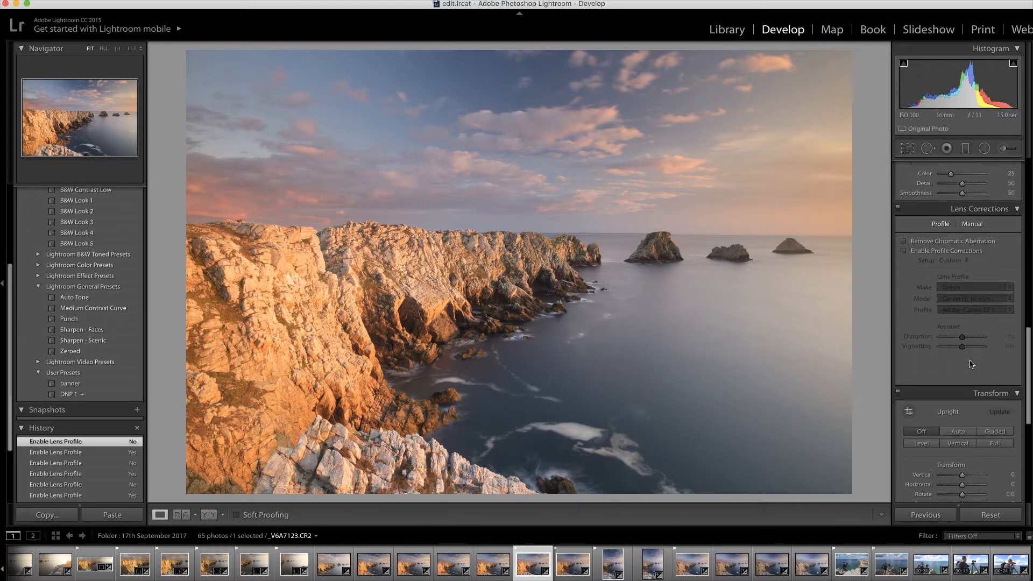
{"action": "scroll", "coordinate": [971, 365], "scroll_direction": "down", "scroll_amount": 1}
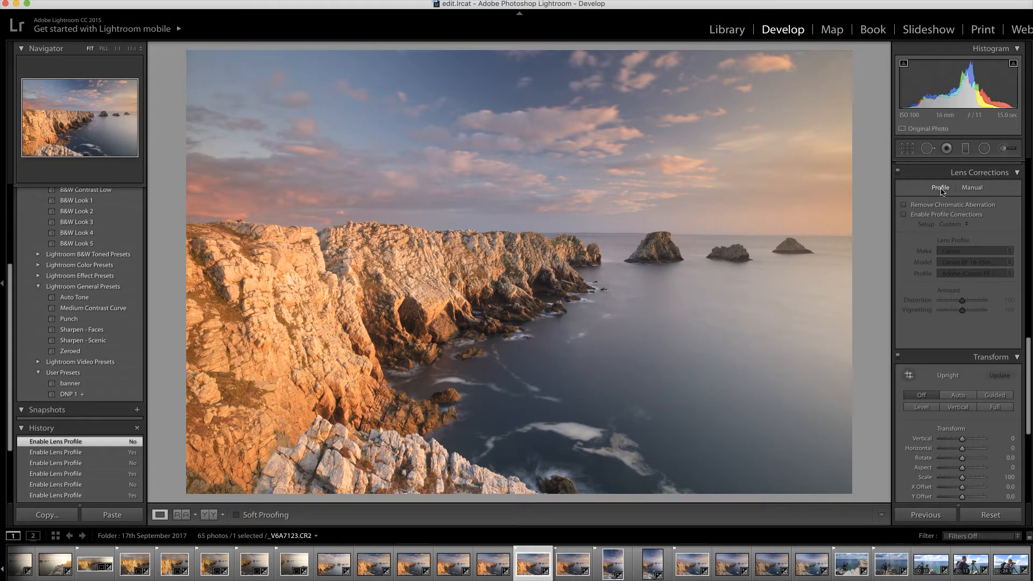
{"action": "left_click", "coordinate": [973, 188]}
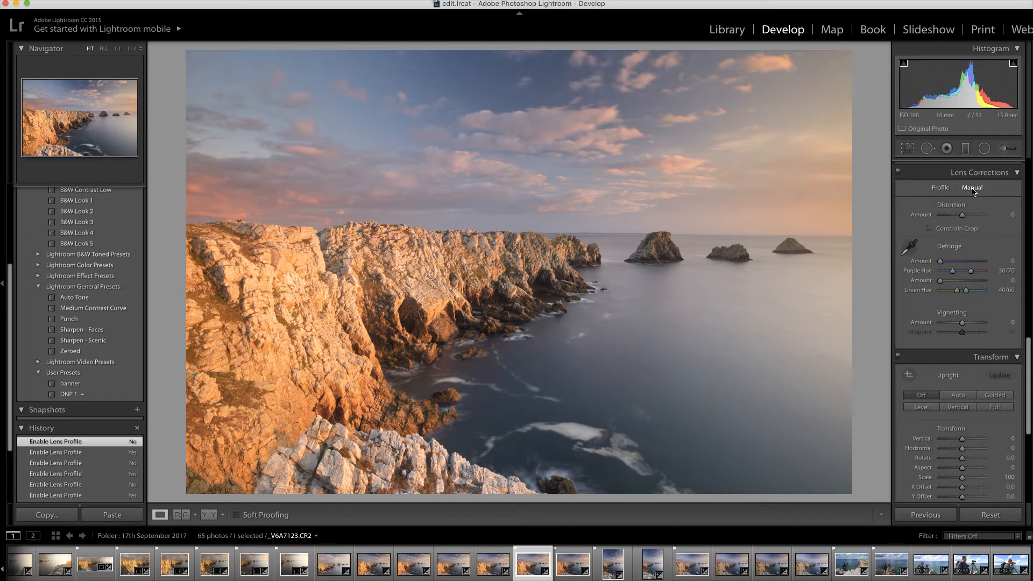
{"action": "left_click", "coordinate": [938, 190]}
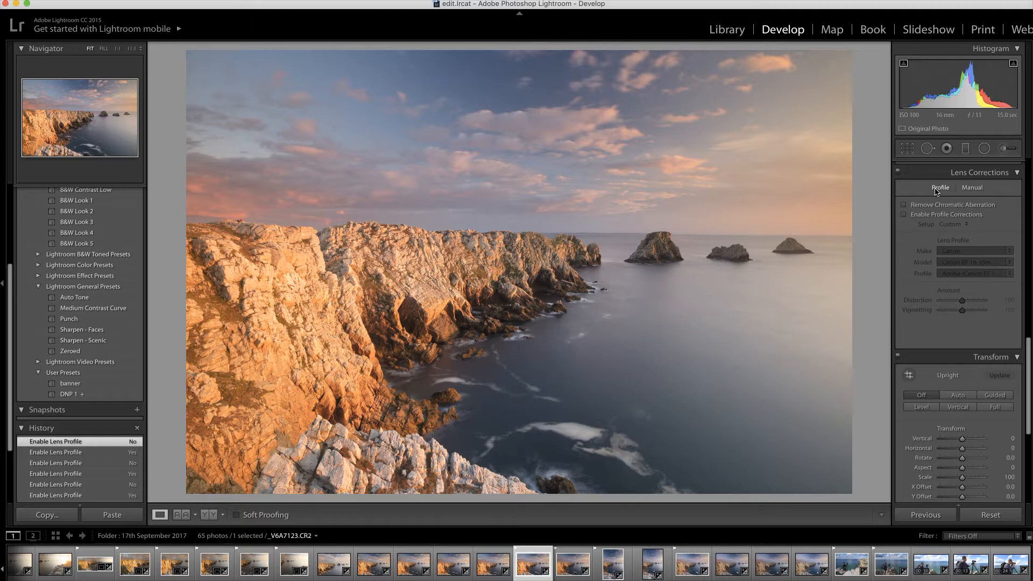
Compare the photo's distortion and vignetting with Enable Profile Corrections repeatedly switched on and off, leaving it off
{"action": "left_click", "coordinate": [904, 215]}
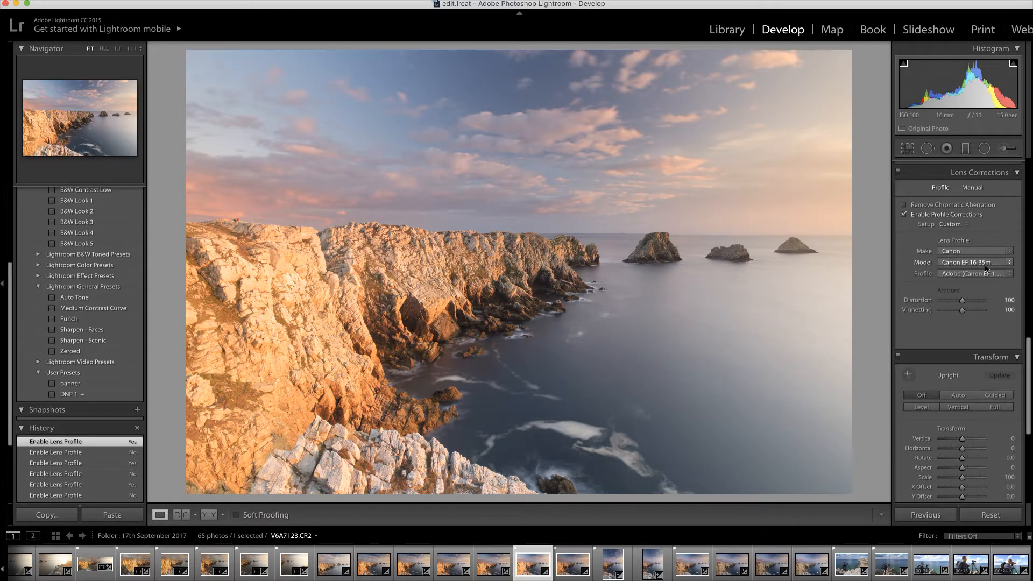
{"action": "left_click", "coordinate": [906, 217]}
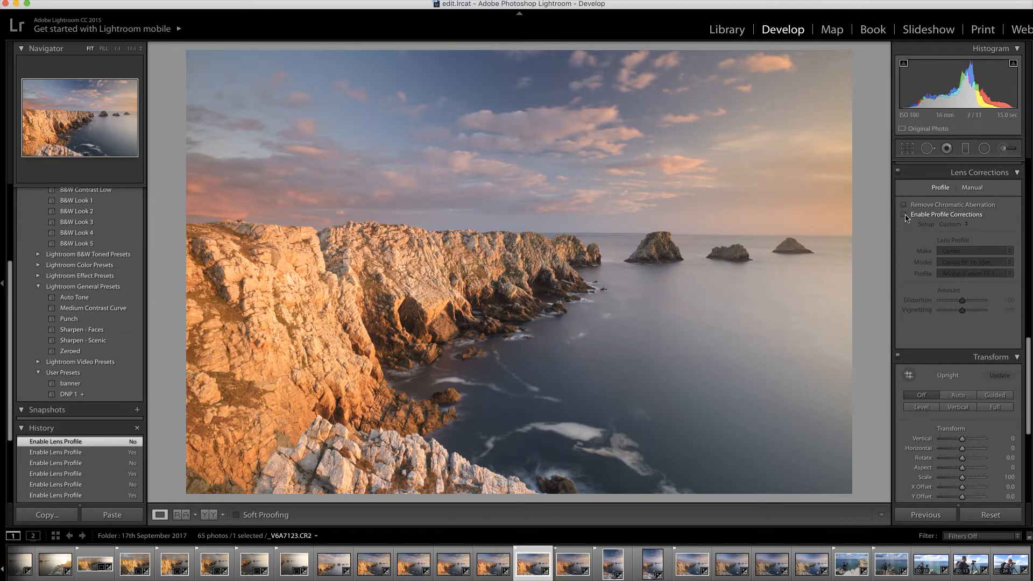
{"action": "left_click", "coordinate": [907, 216]}
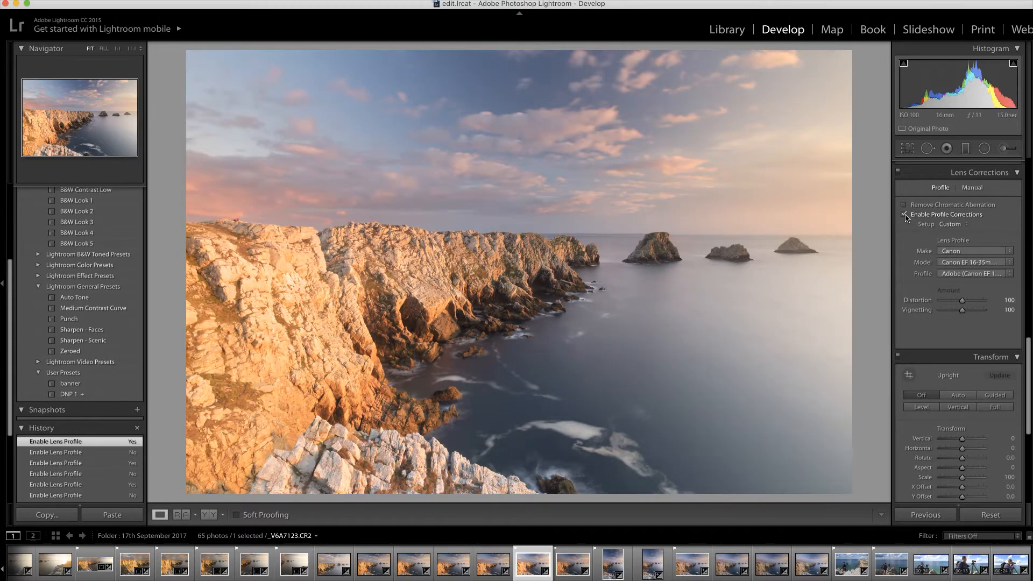
{"action": "left_click", "coordinate": [907, 216]}
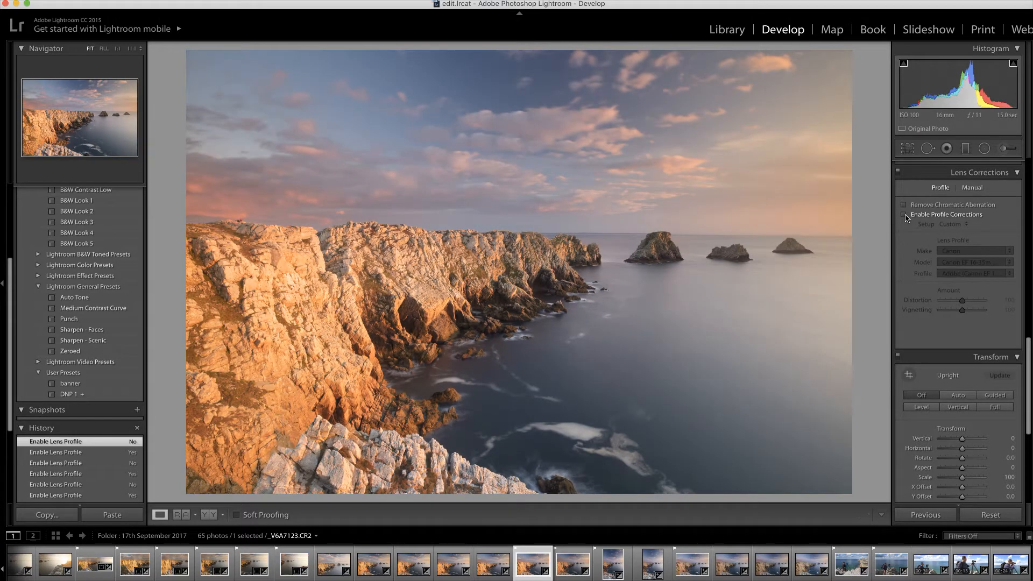
{"action": "left_click", "coordinate": [907, 216]}
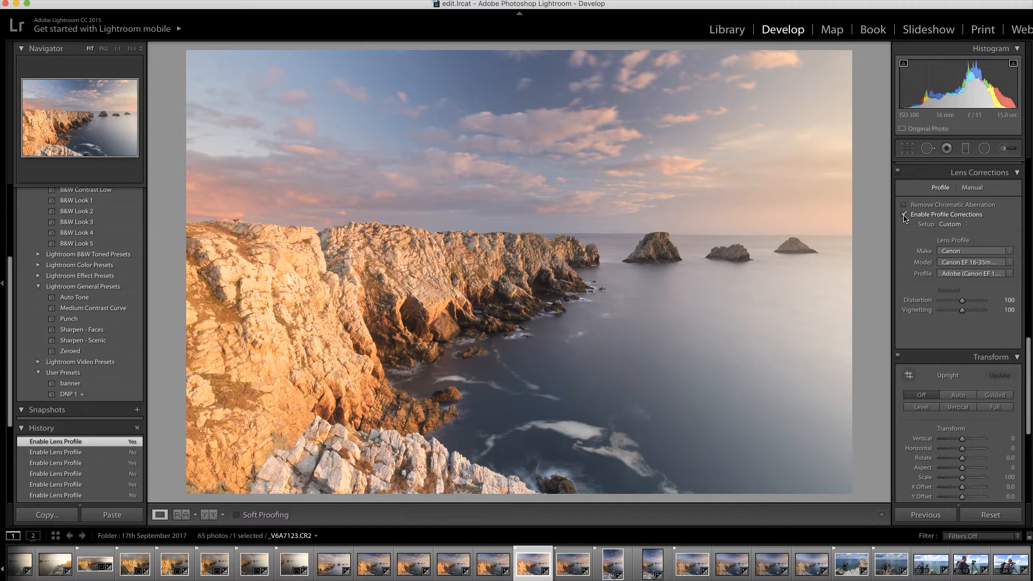
{"action": "left_click", "coordinate": [904, 215]}
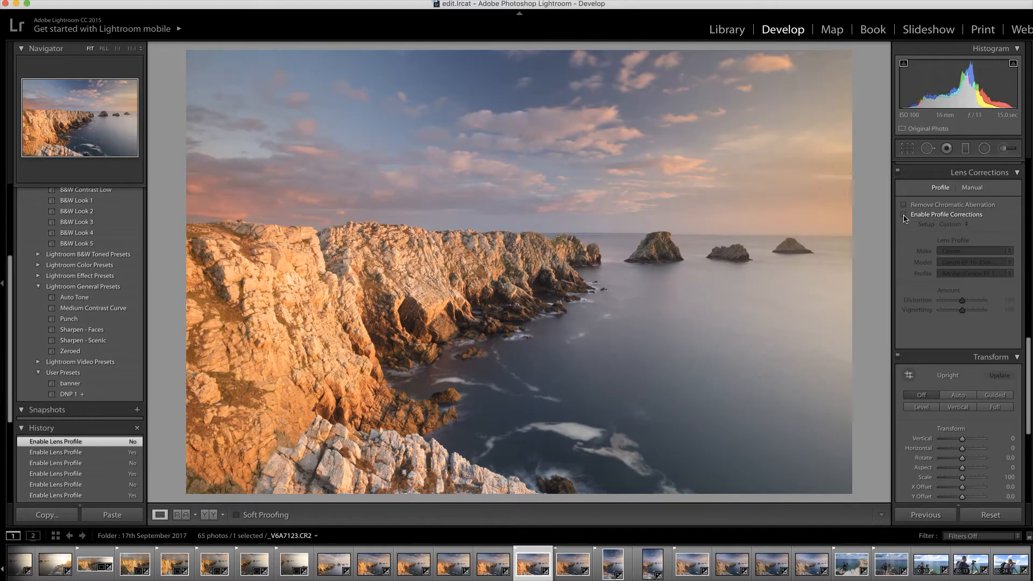
{"action": "left_click", "coordinate": [904, 216]}
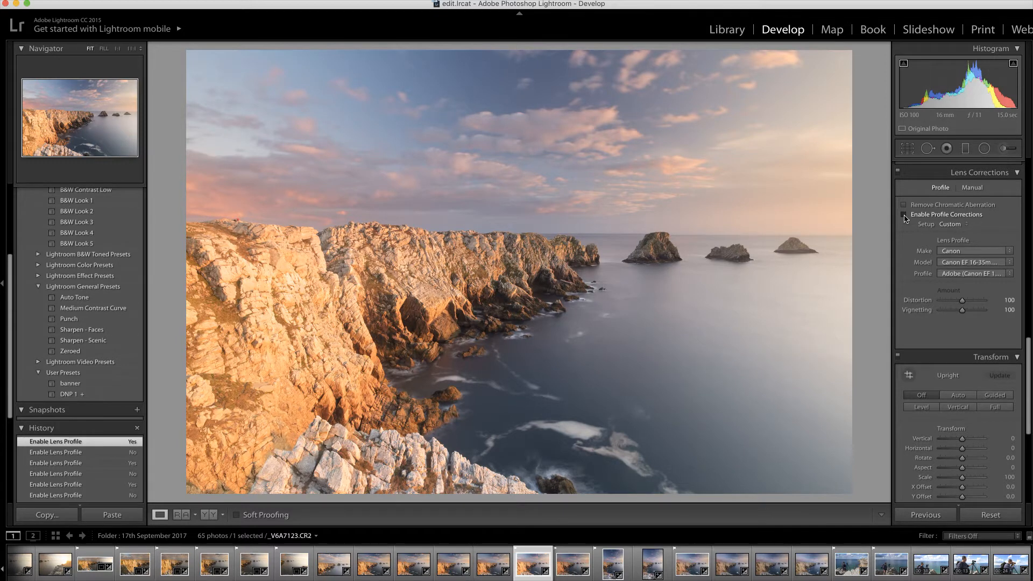
{"action": "left_click", "coordinate": [904, 215]}
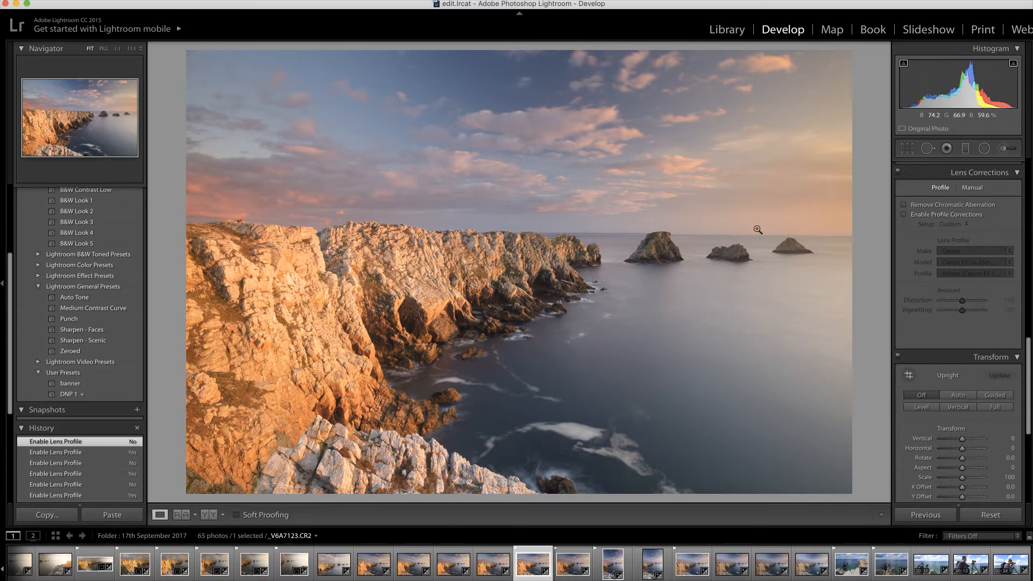
{"action": "left_click", "coordinate": [905, 216]}
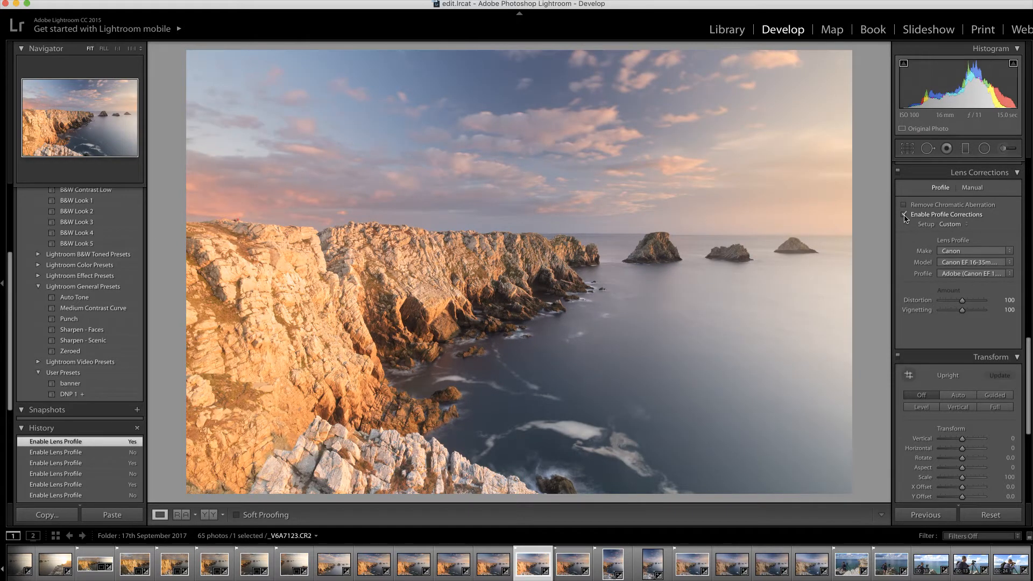
{"action": "left_click", "coordinate": [905, 216]}
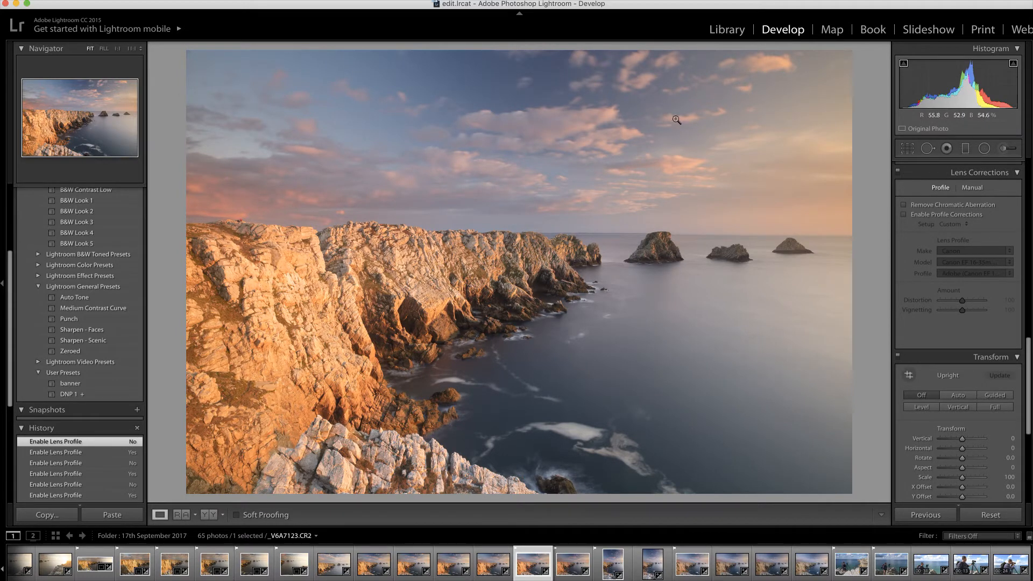
{"action": "left_click", "coordinate": [905, 215]}
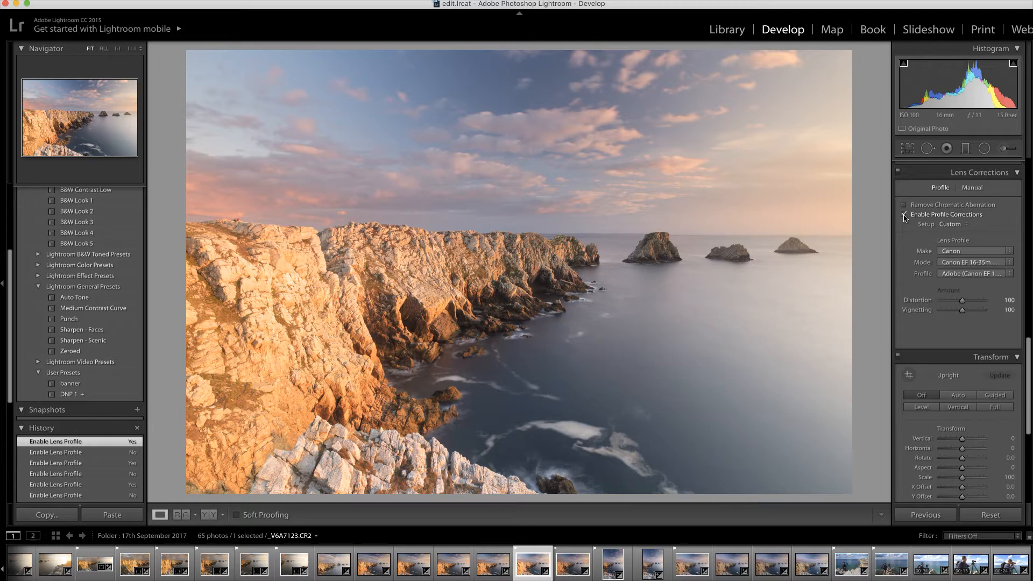
{"action": "left_click", "coordinate": [904, 214]}
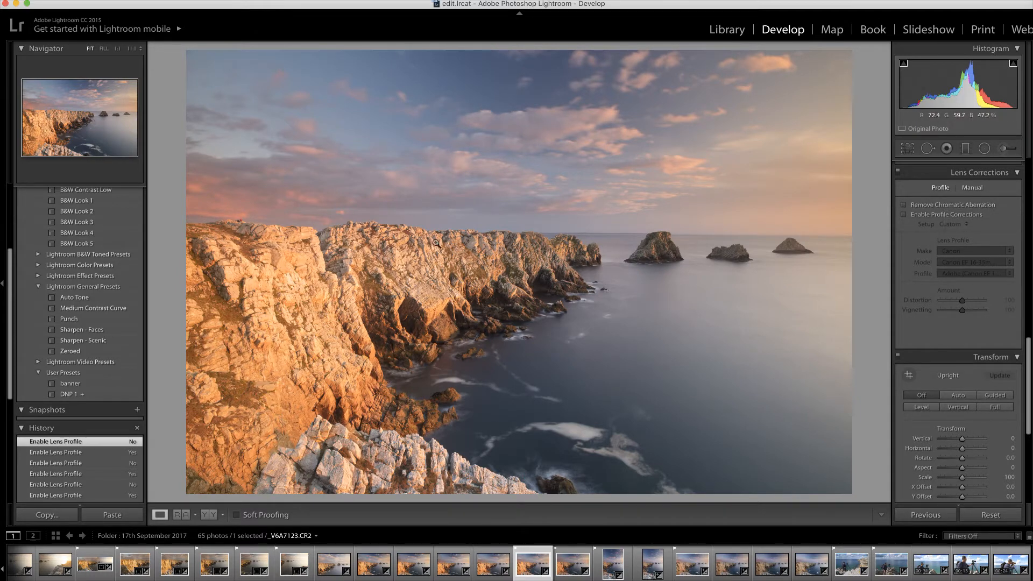
Inspect the farthest sea stack's edges at 11:1 with Remove Chromatic Aberration on and off, leaving it off and returning to the full image
{"action": "left_click", "coordinate": [791, 246]}
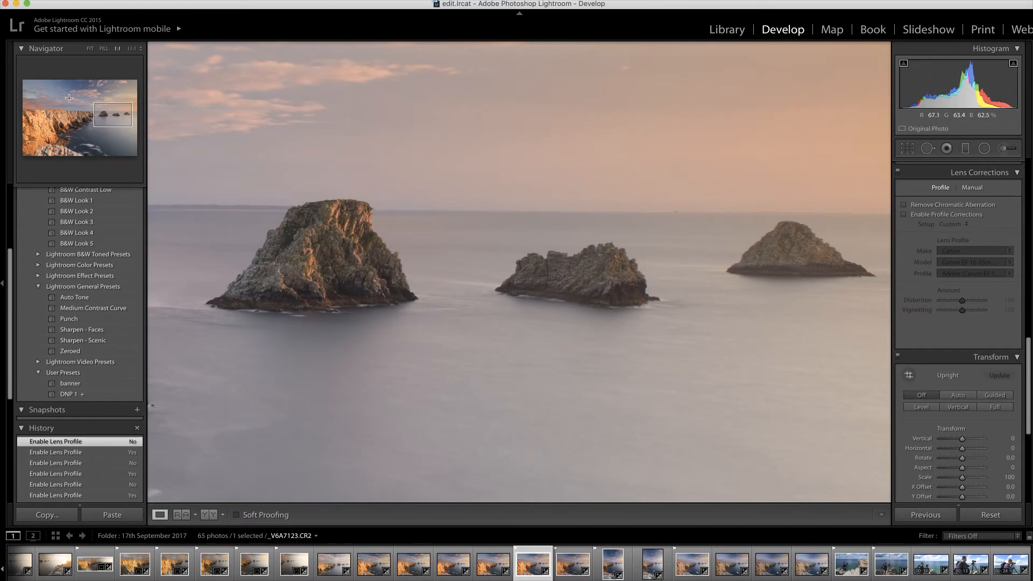
{"action": "left_click", "coordinate": [136, 49]}
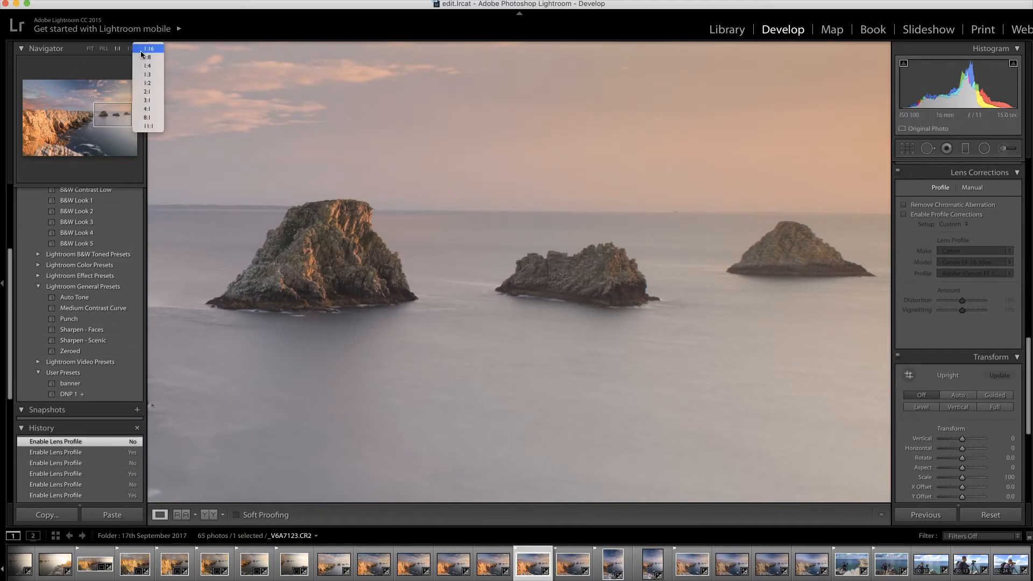
{"action": "left_click", "coordinate": [148, 127]}
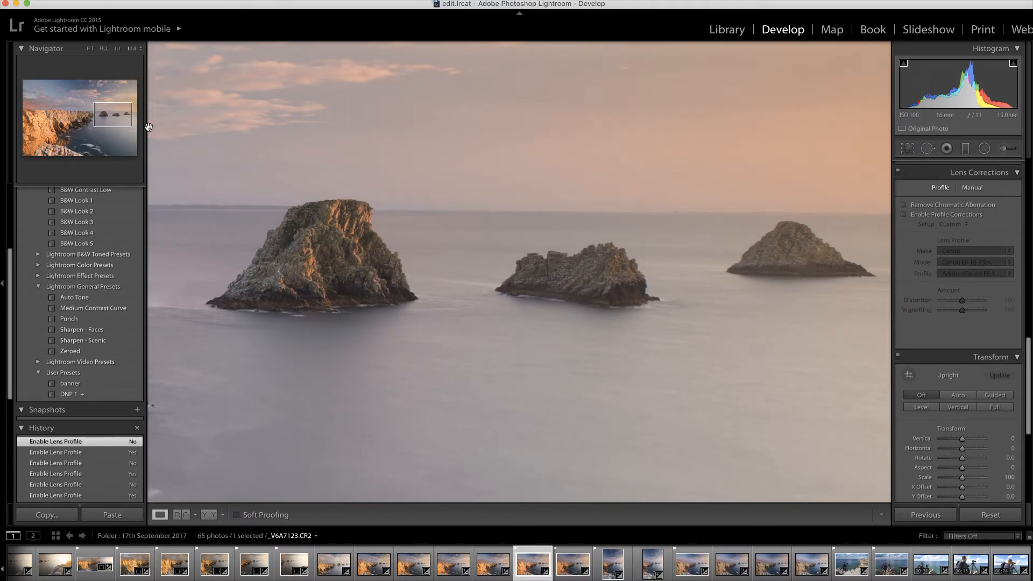
{"action": "left_click_drag", "start_coordinate": [113, 114], "coordinate": [128, 113]}
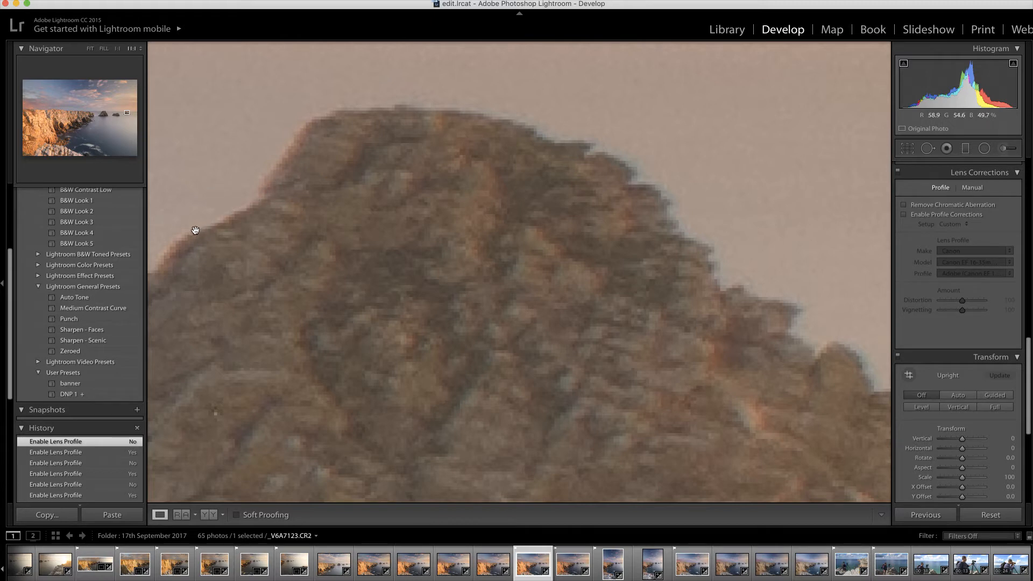
{"action": "left_click", "coordinate": [904, 206]}
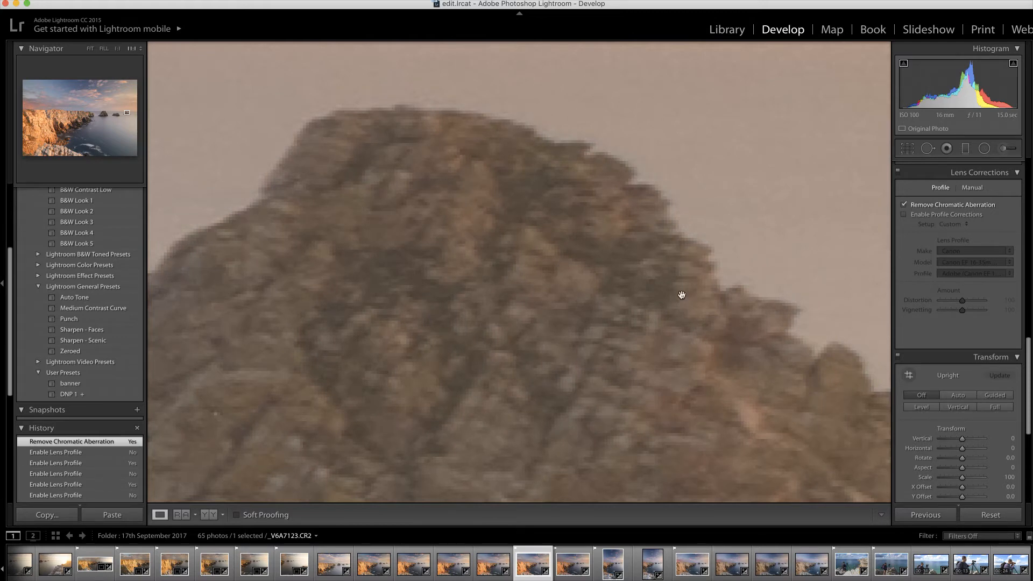
{"action": "left_click", "coordinate": [905, 206]}
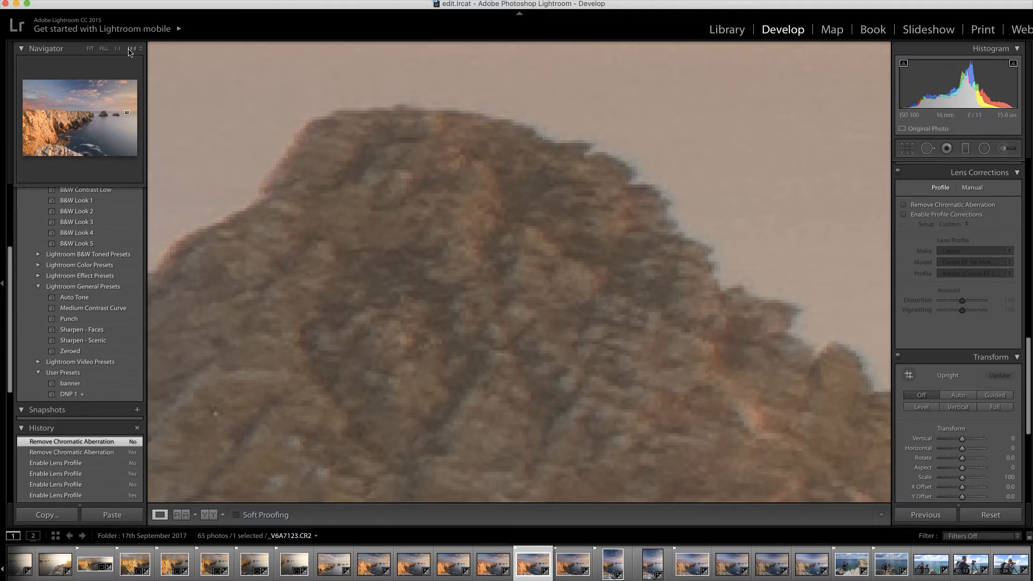
{"action": "left_click", "coordinate": [90, 49]}
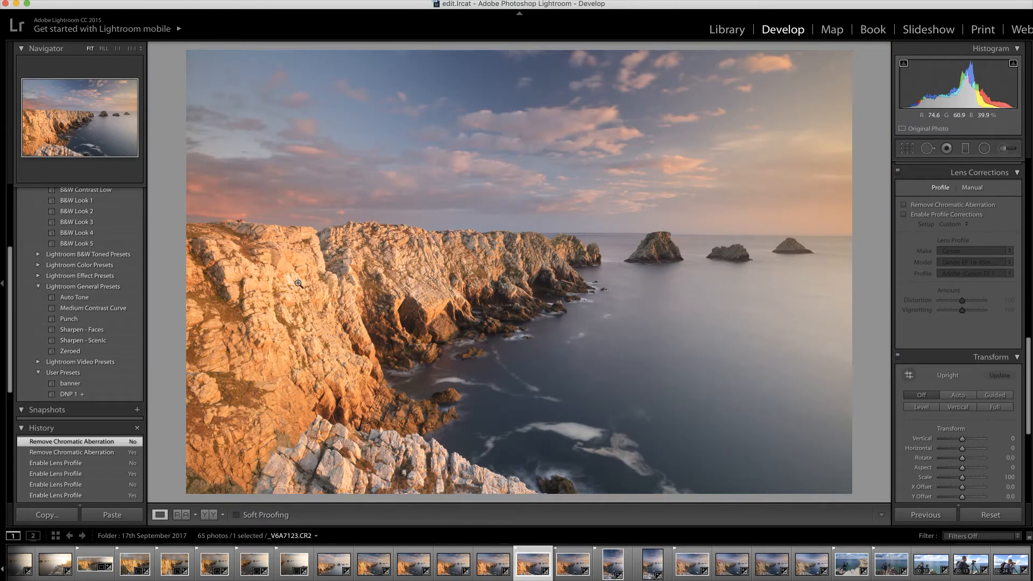
Inspect the foreground rock's edges against the water at high magnification with Remove Chromatic Aberration repeatedly on and off, leaving it off
{"action": "left_click", "coordinate": [460, 456]}
{"action": "left_click_drag", "start_coordinate": [402, 426], "coordinate": [530, 240]}
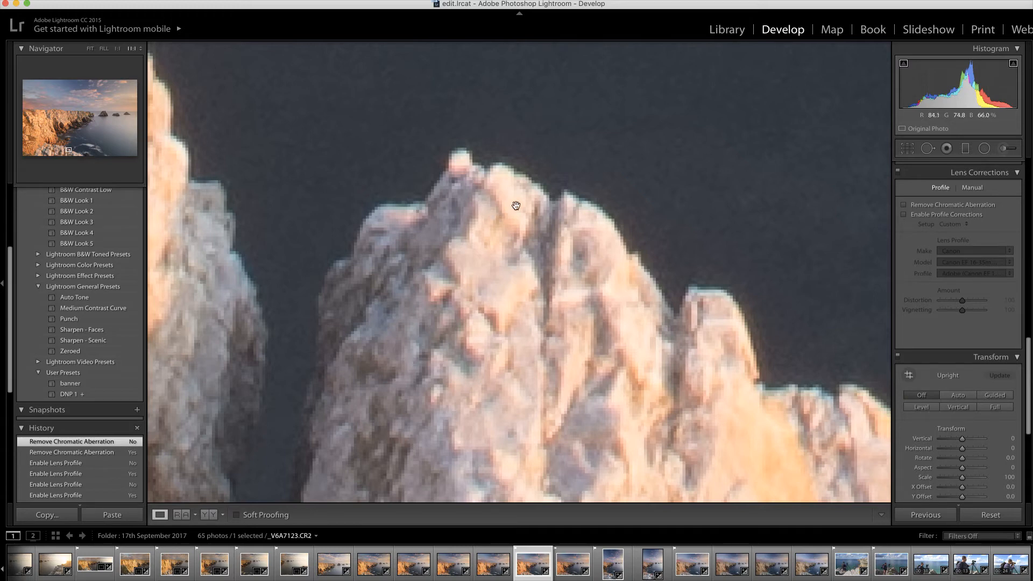
{"action": "left_click", "coordinate": [904, 205]}
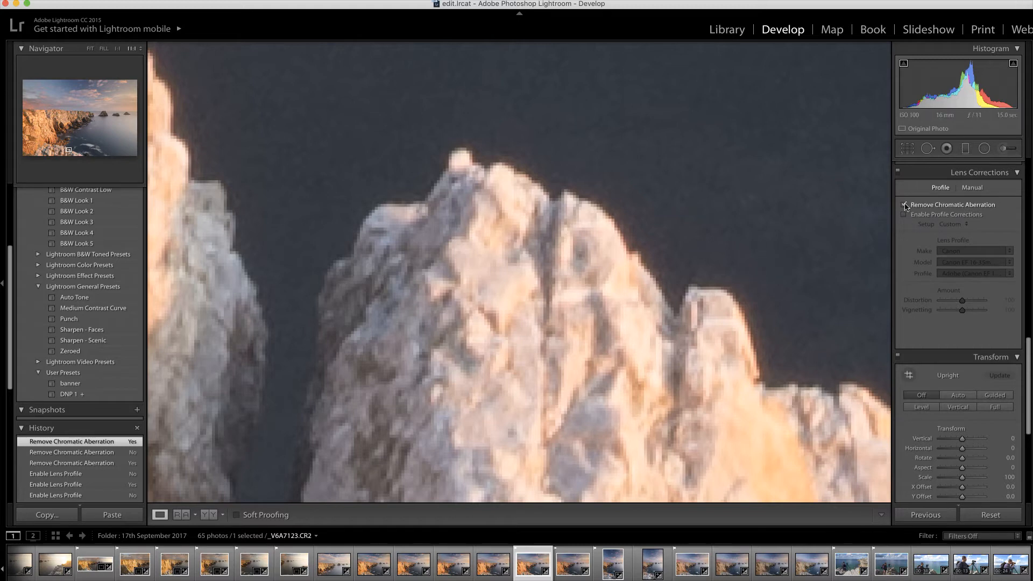
{"action": "left_click", "coordinate": [904, 205]}
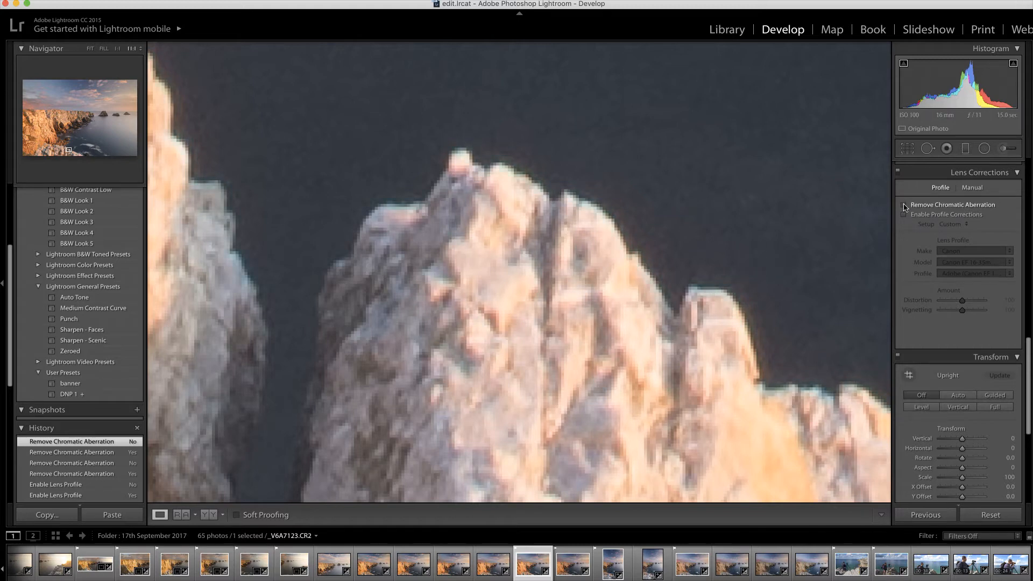
{"action": "left_click", "coordinate": [904, 205]}
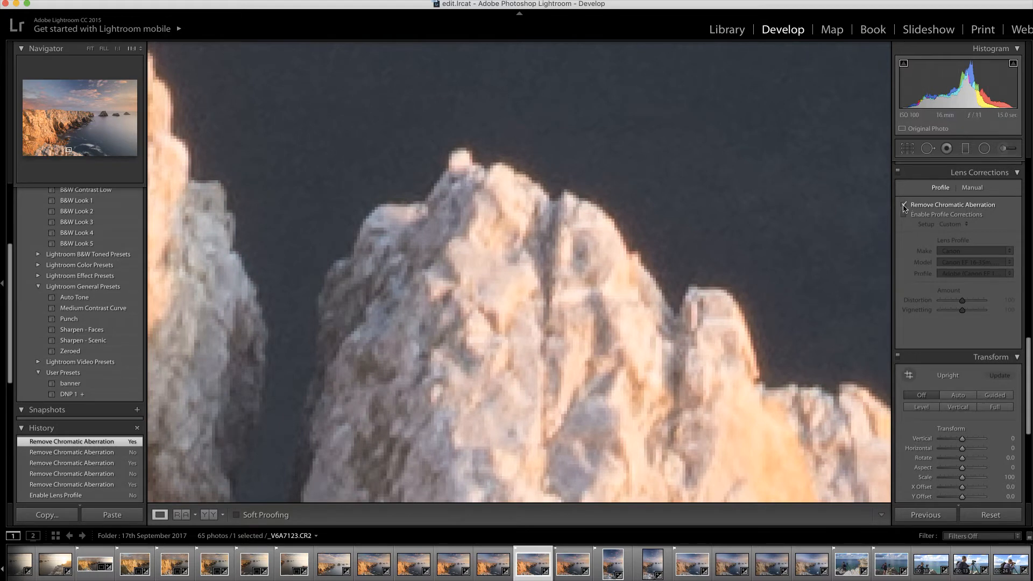
{"action": "left_click", "coordinate": [905, 205]}
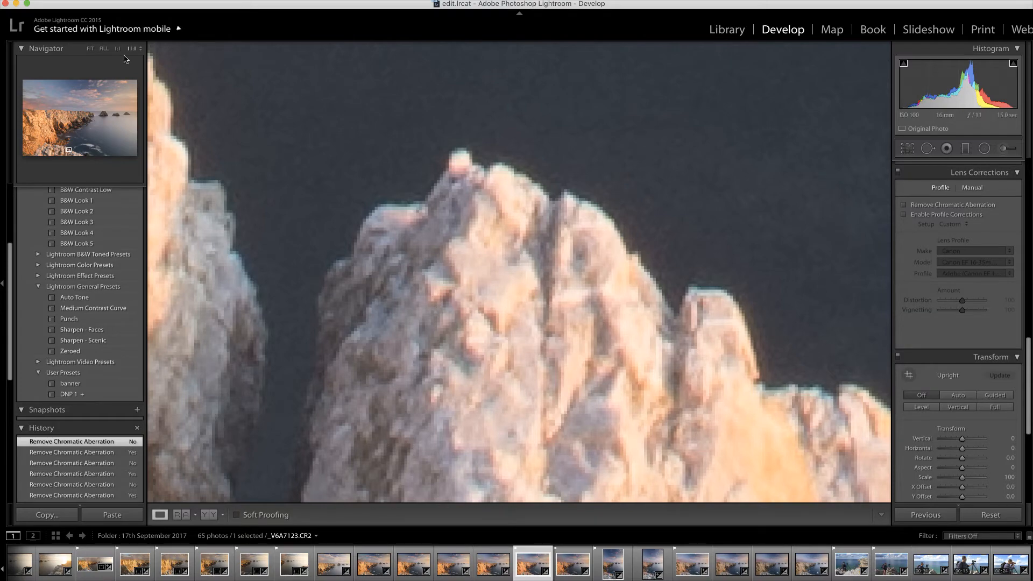
{"action": "left_click", "coordinate": [91, 49]}
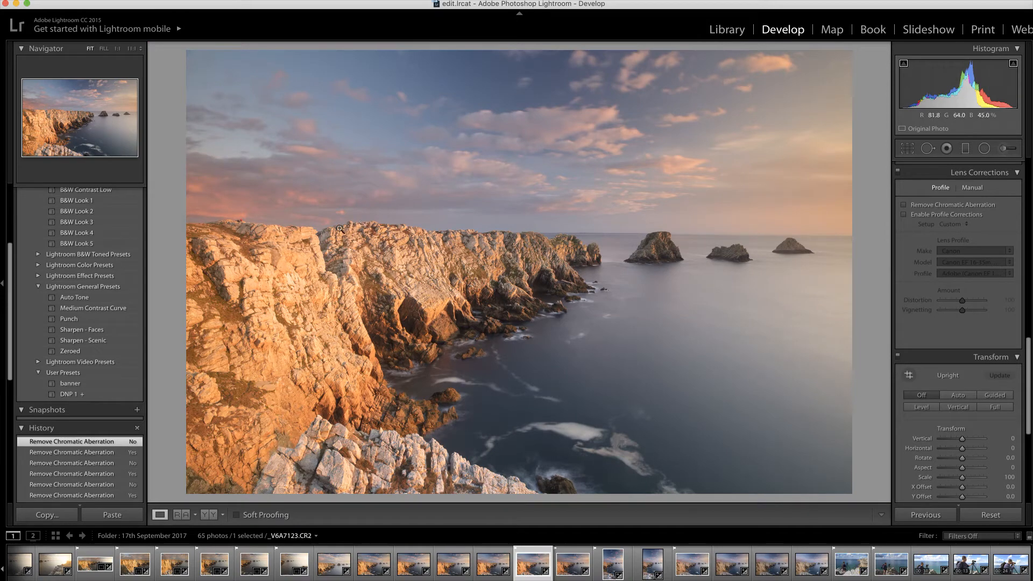
Compare the clifftop rocks against the sky up close with Remove Chromatic Aberration on and off, leaving it on and returning to the full image
{"action": "left_click", "coordinate": [369, 224]}
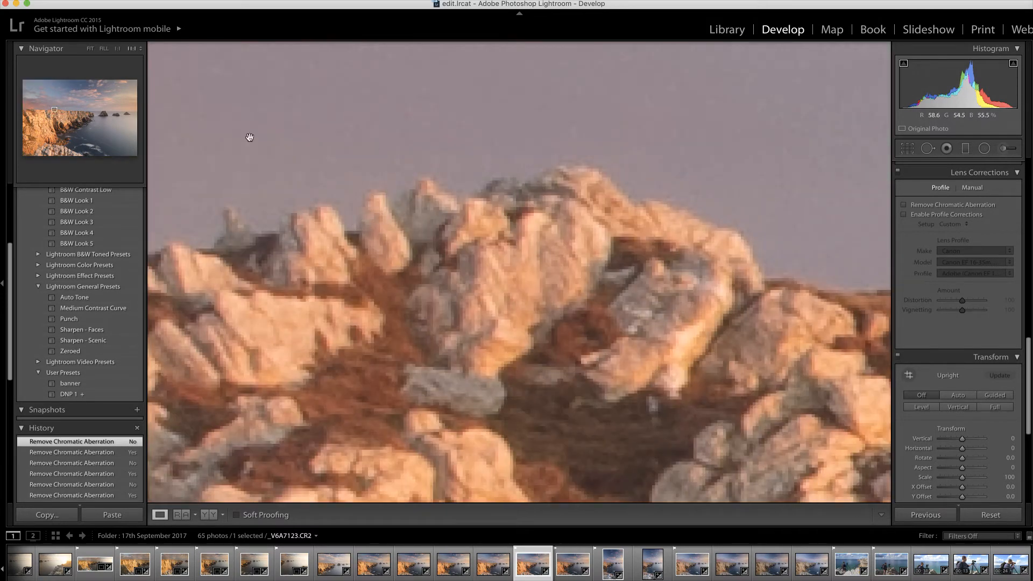
{"action": "left_click", "coordinate": [904, 205]}
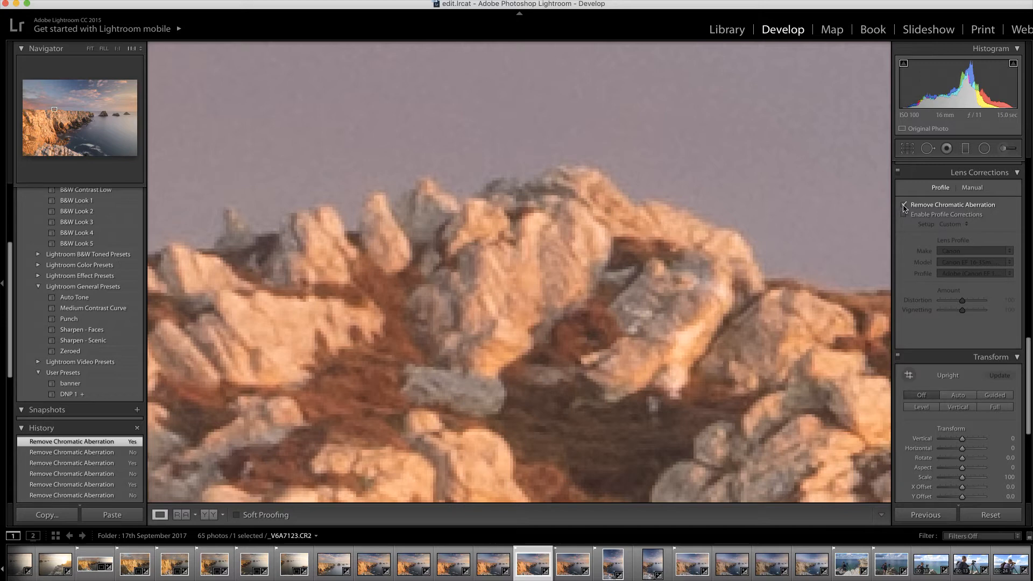
{"action": "left_click", "coordinate": [904, 205]}
{"action": "left_click", "coordinate": [904, 204]}
{"action": "left_click", "coordinate": [90, 49]}
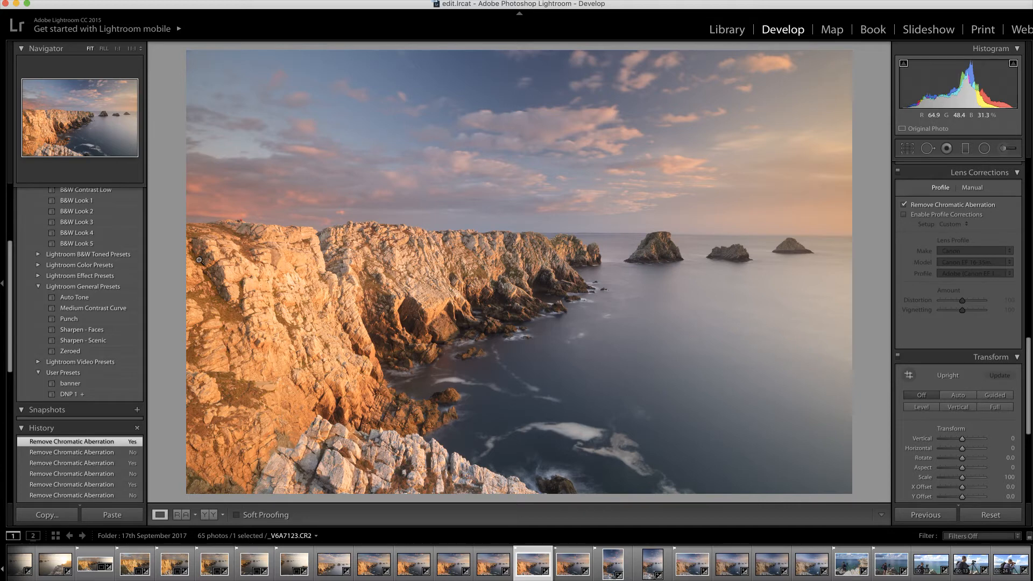
Update the DNP 1 user preset with the photo's current settings
{"action": "right_click", "coordinate": [86, 400]}
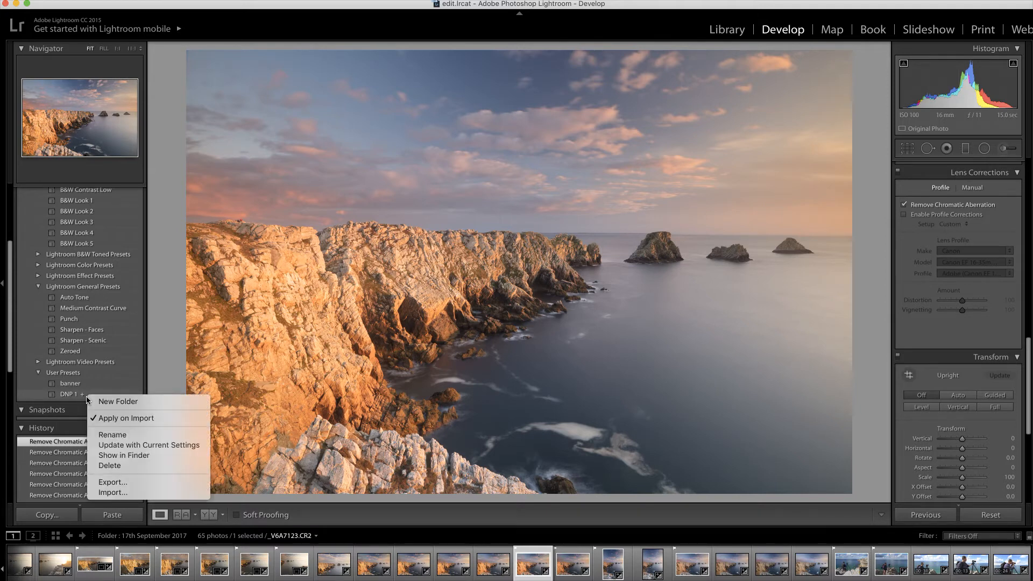
{"action": "left_click", "coordinate": [124, 446]}
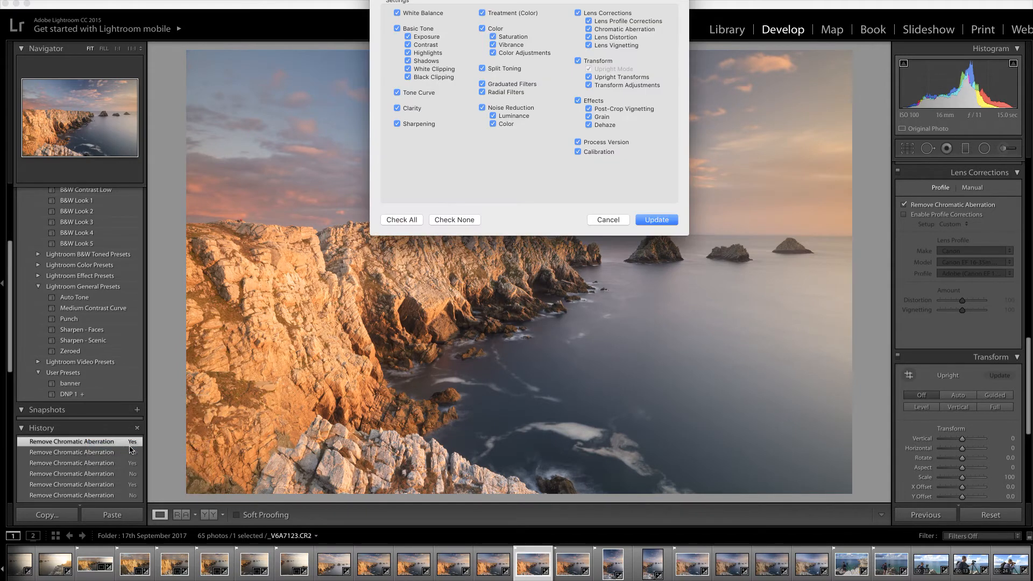
{"action": "left_click", "coordinate": [656, 219]}
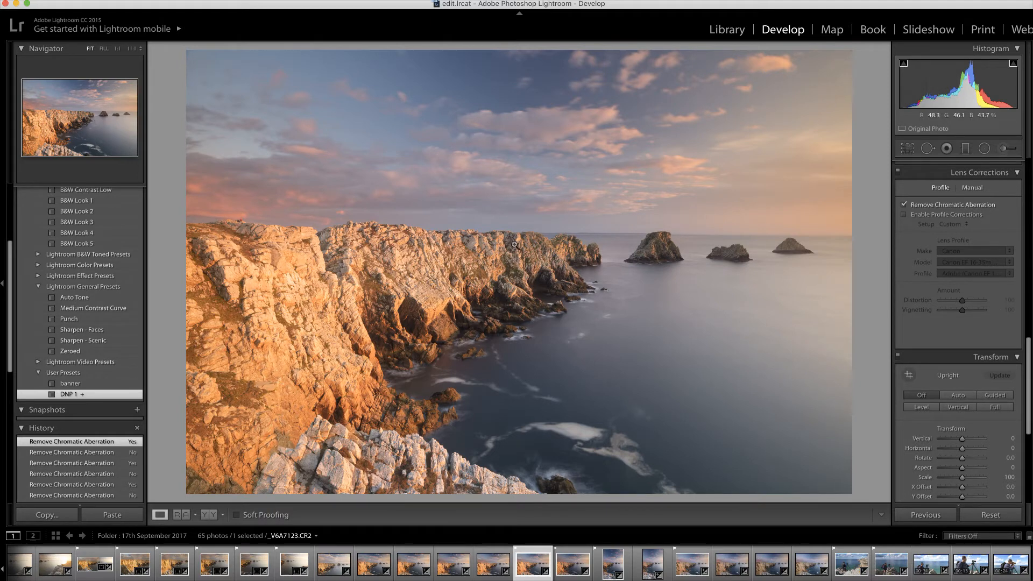
Find the misty beach photo _38A8495.CR2 with three walking figures in the 18th September 2017 folder and open it for developing
{"action": "left_click", "coordinate": [726, 34]}
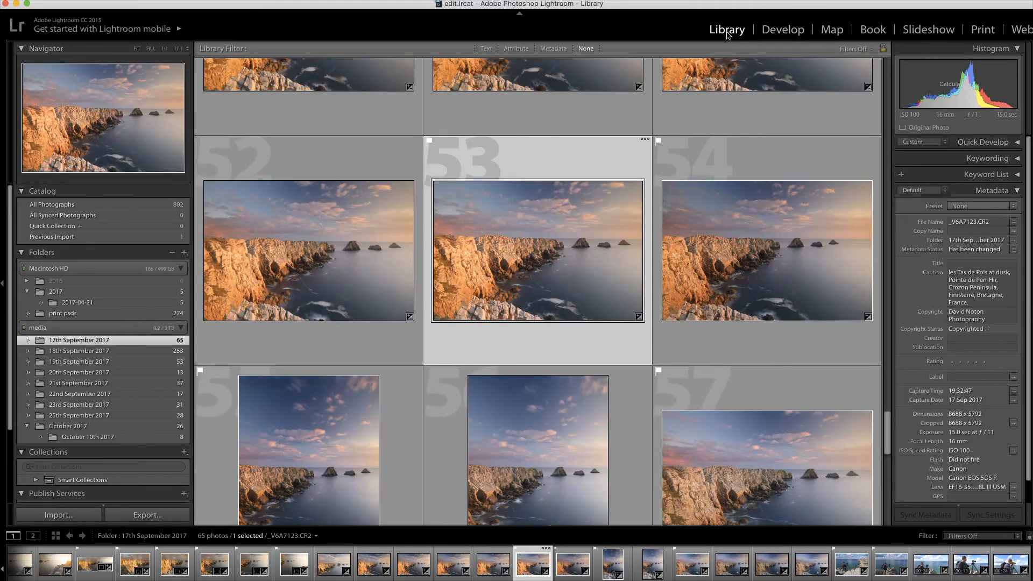
{"action": "left_click", "coordinate": [77, 352]}
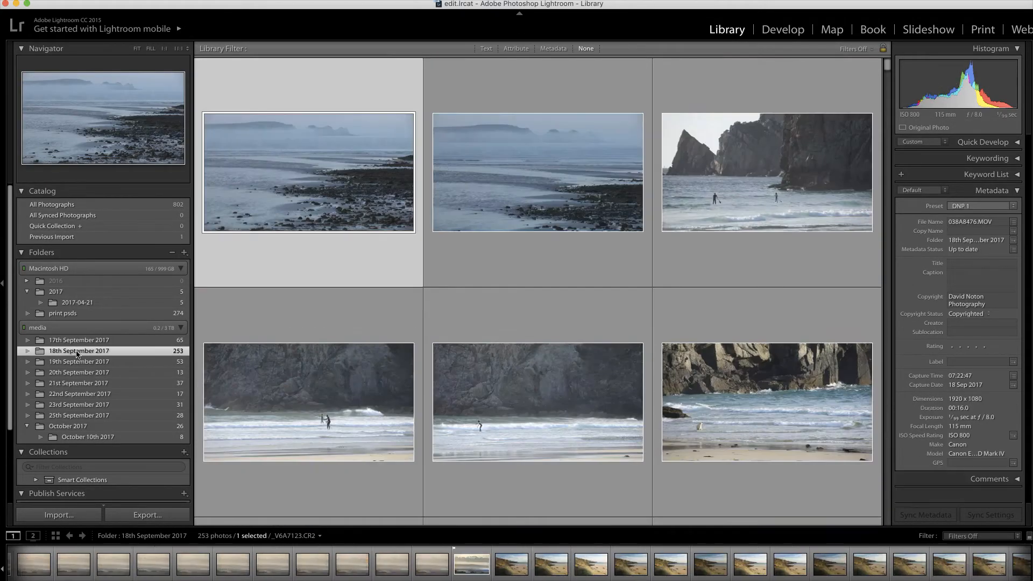
{"action": "scroll", "coordinate": [518, 341], "scroll_direction": "down", "scroll_amount": 20}
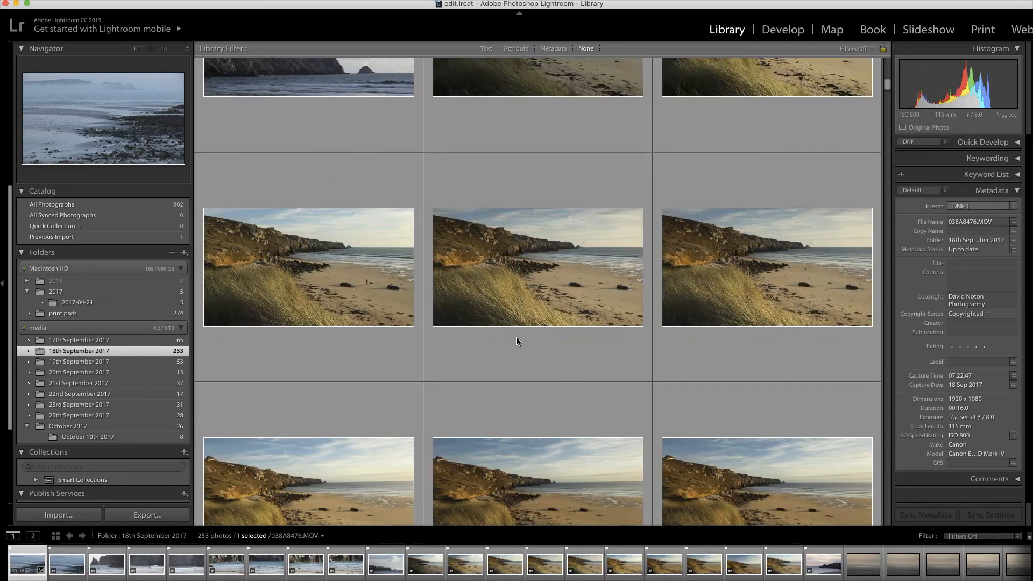
{"action": "scroll", "coordinate": [516, 341], "scroll_direction": "down", "scroll_amount": 15}
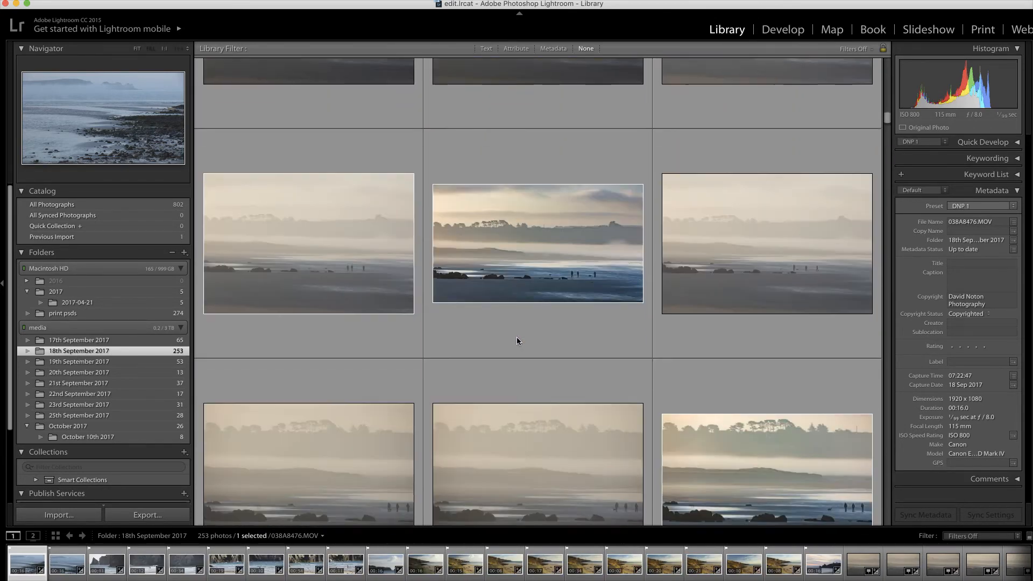
{"action": "scroll", "coordinate": [516, 339], "scroll_direction": "down", "scroll_amount": 10}
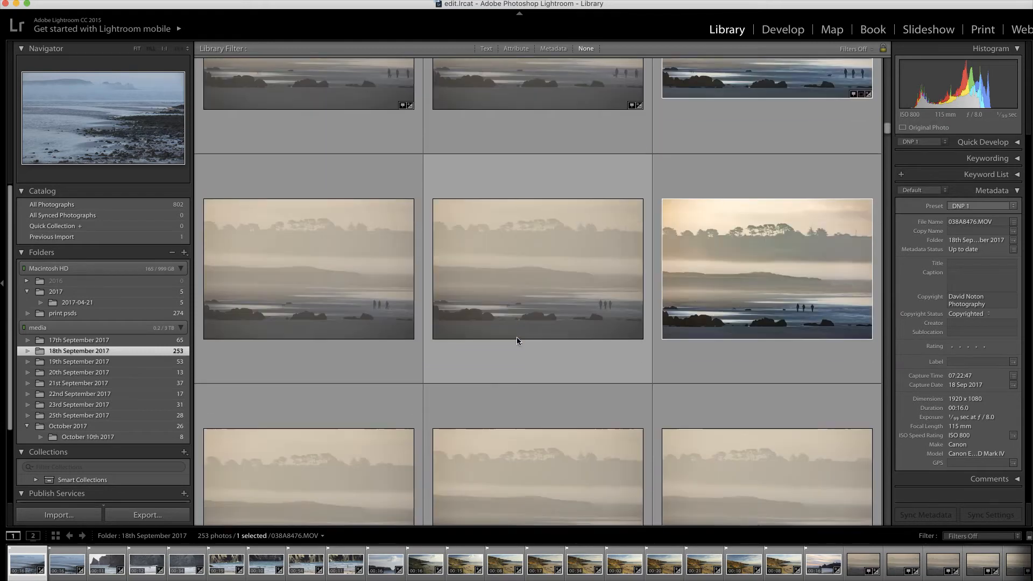
{"action": "scroll", "coordinate": [517, 338], "scroll_direction": "down", "scroll_amount": 2}
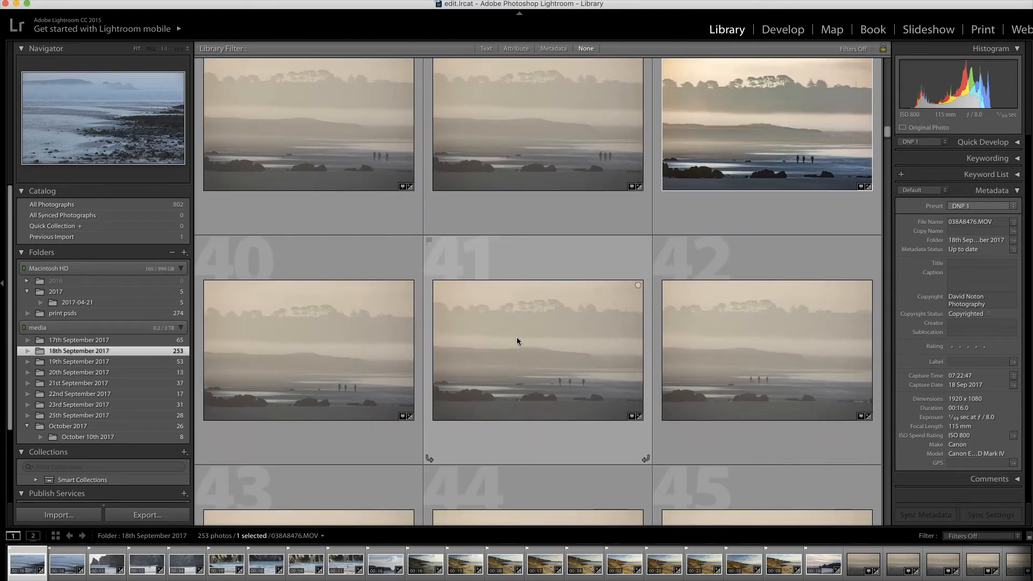
{"action": "scroll", "coordinate": [517, 338], "scroll_direction": "up", "scroll_amount": 3}
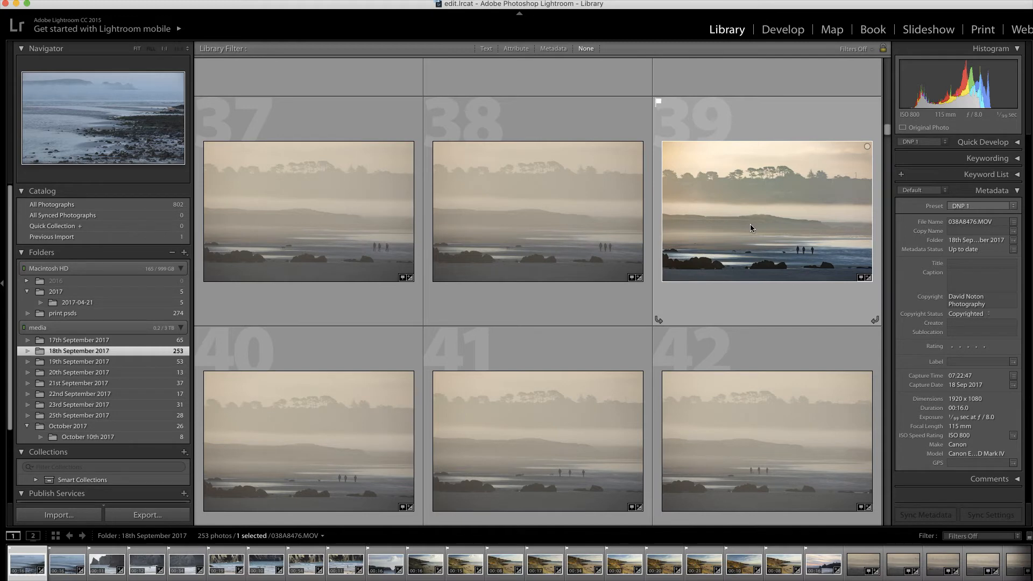
{"action": "left_click", "coordinate": [751, 225]}
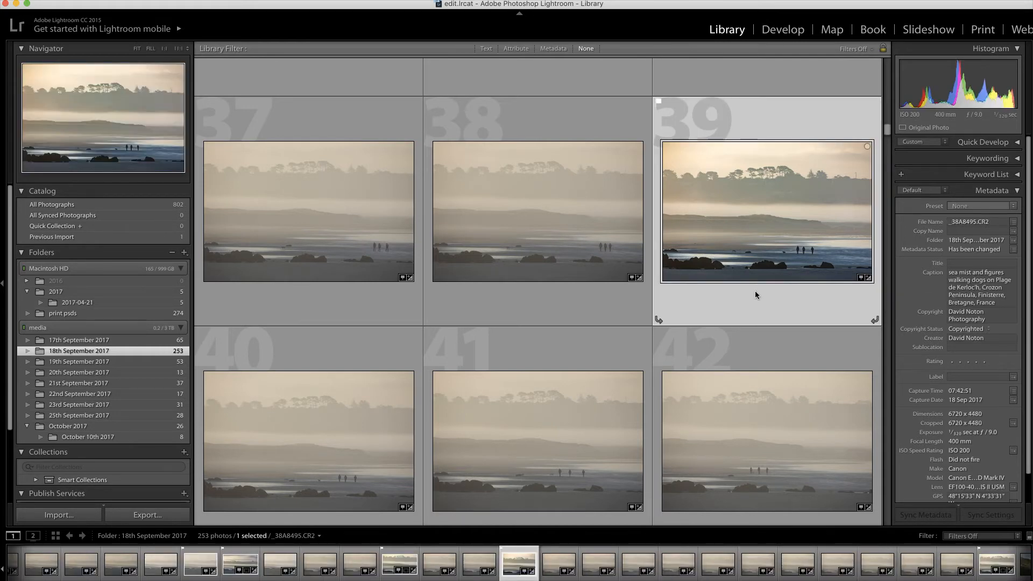
{"action": "left_click", "coordinate": [783, 30]}
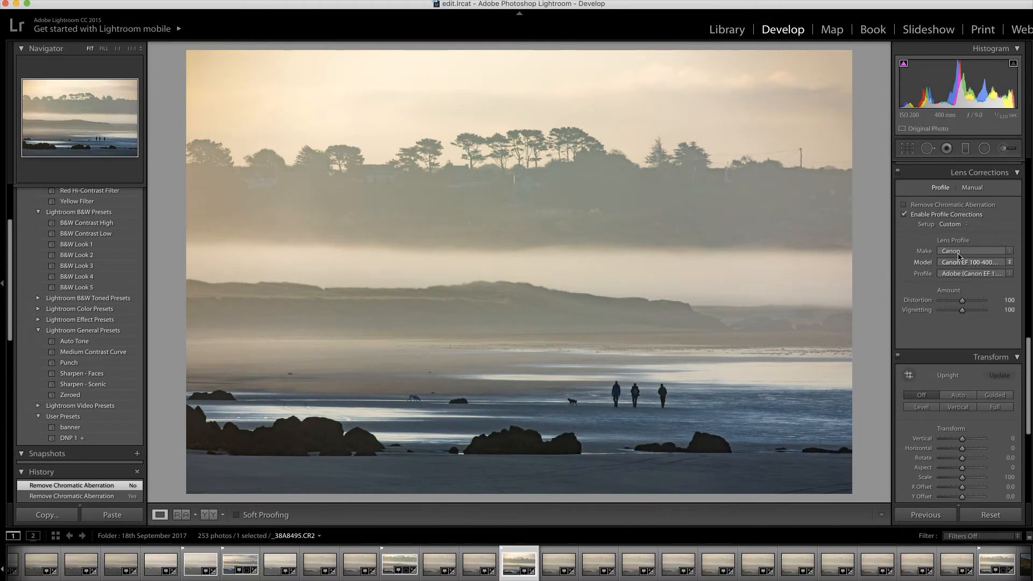
Compare the beach photo with Enable Profile Corrections off and on, leaving it on, and enable Remove Chromatic Aberration
{"action": "scroll", "coordinate": [936, 226], "scroll_direction": "up", "scroll_amount": 5}
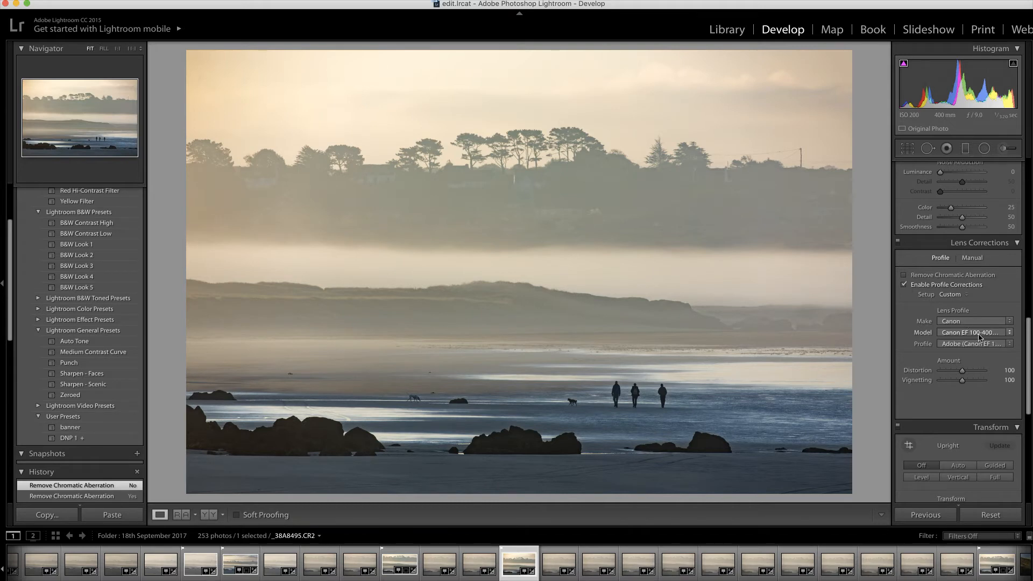
{"action": "left_click", "coordinate": [905, 285]}
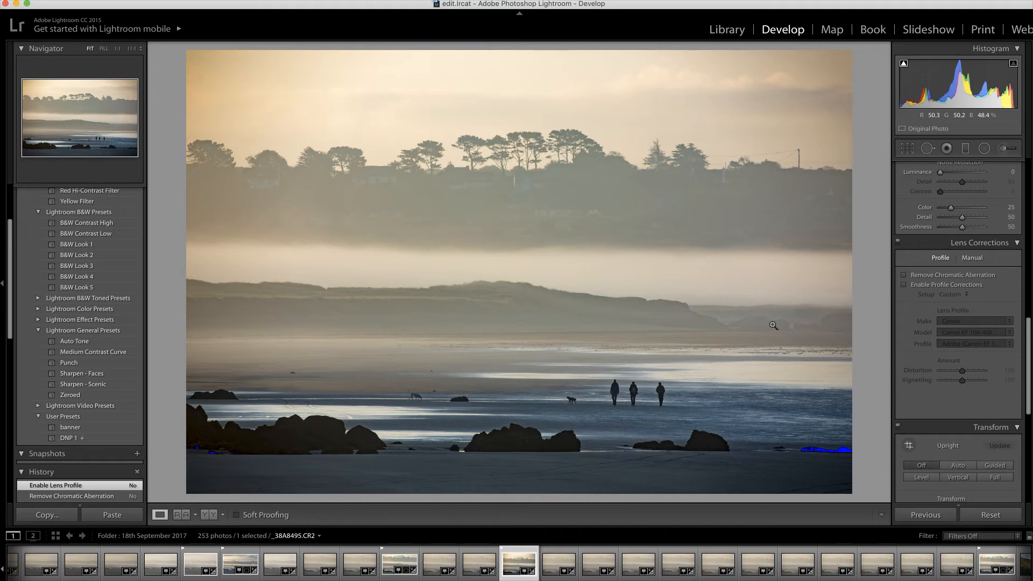
{"action": "left_click", "coordinate": [905, 286]}
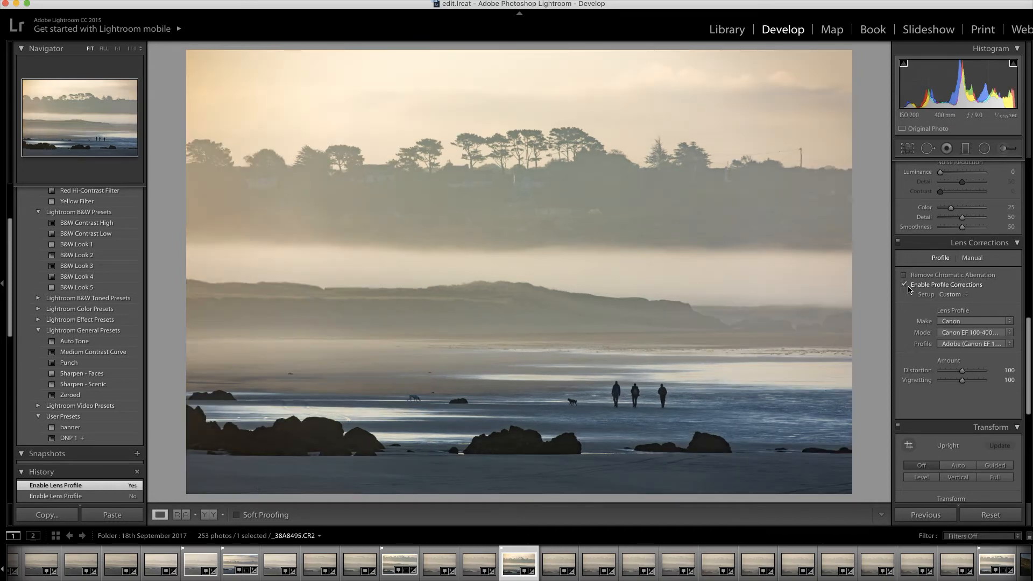
{"action": "left_click", "coordinate": [905, 276]}
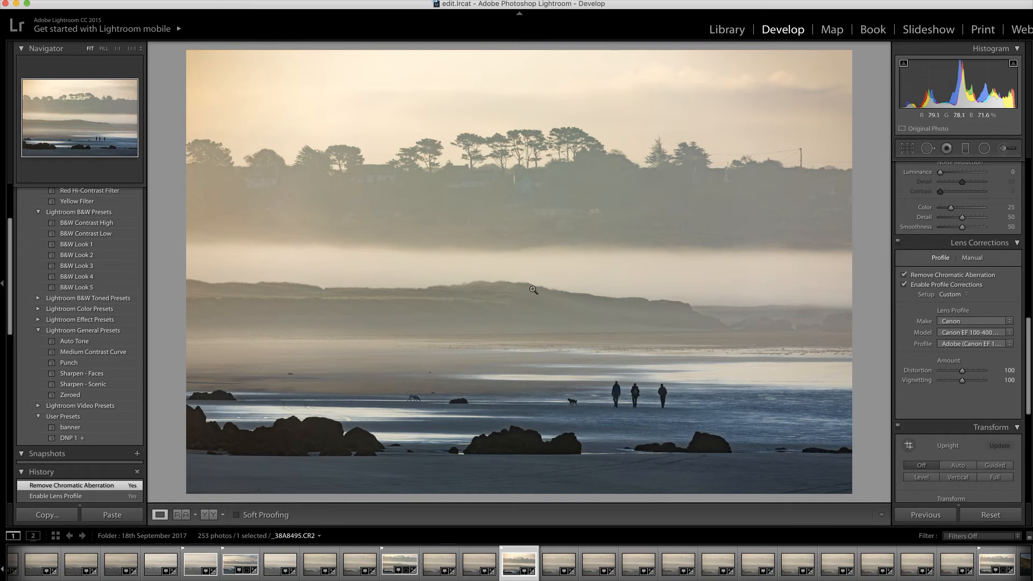
Find the derelict fishing boats photo _V6A7301.CR2 in the 19th September 2017 folder and open it for developing
{"action": "left_click", "coordinate": [731, 33]}
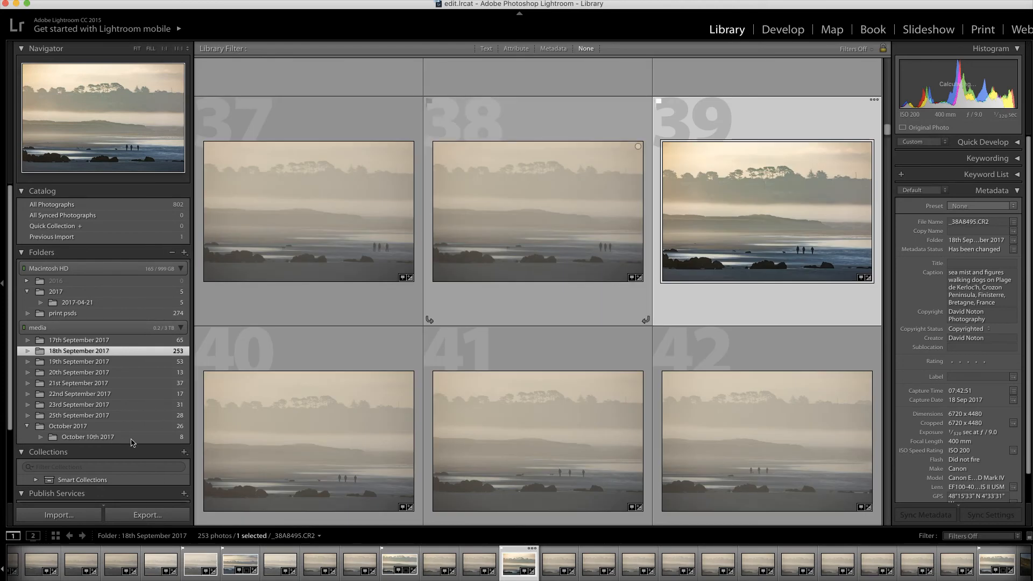
{"action": "left_click", "coordinate": [74, 374]}
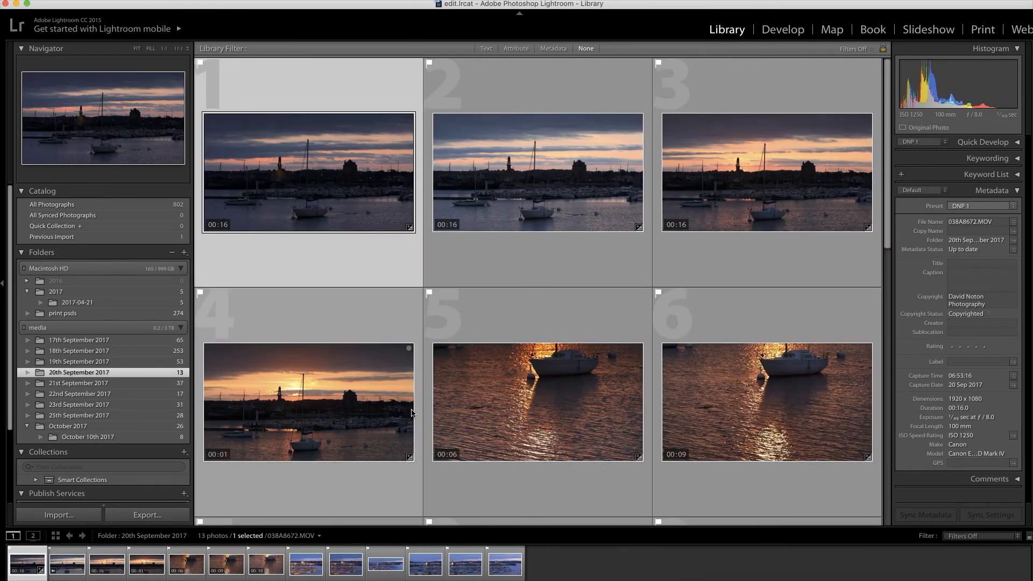
{"action": "left_click", "coordinate": [88, 363]}
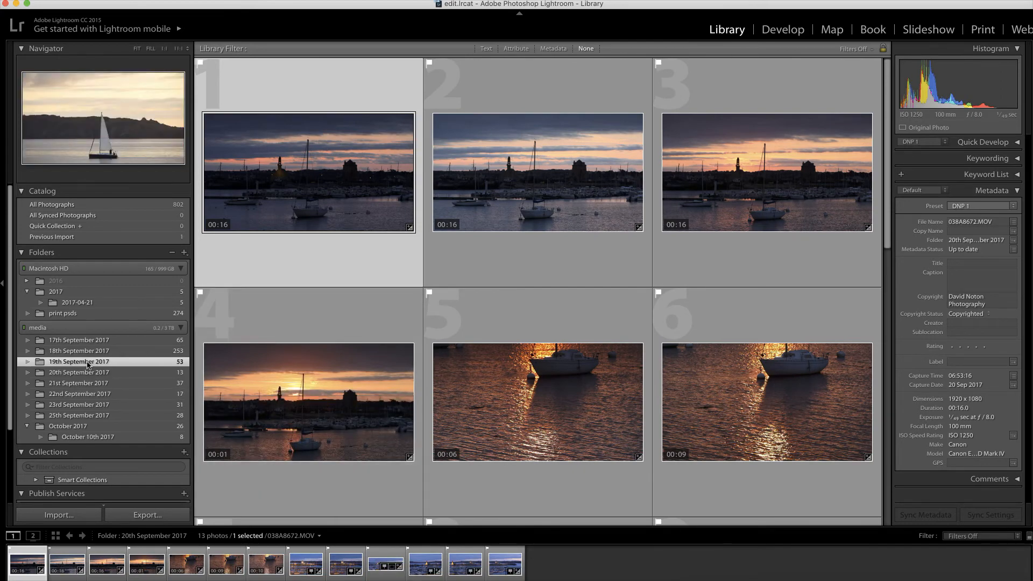
{"action": "scroll", "coordinate": [594, 376], "scroll_direction": "down", "scroll_amount": 2}
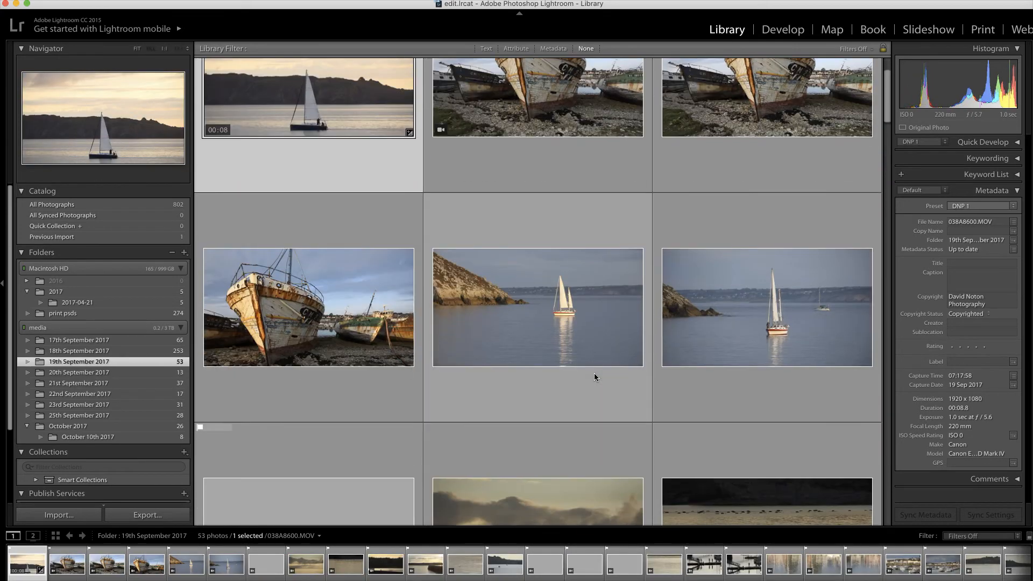
{"action": "scroll", "coordinate": [595, 373], "scroll_direction": "down", "scroll_amount": 10}
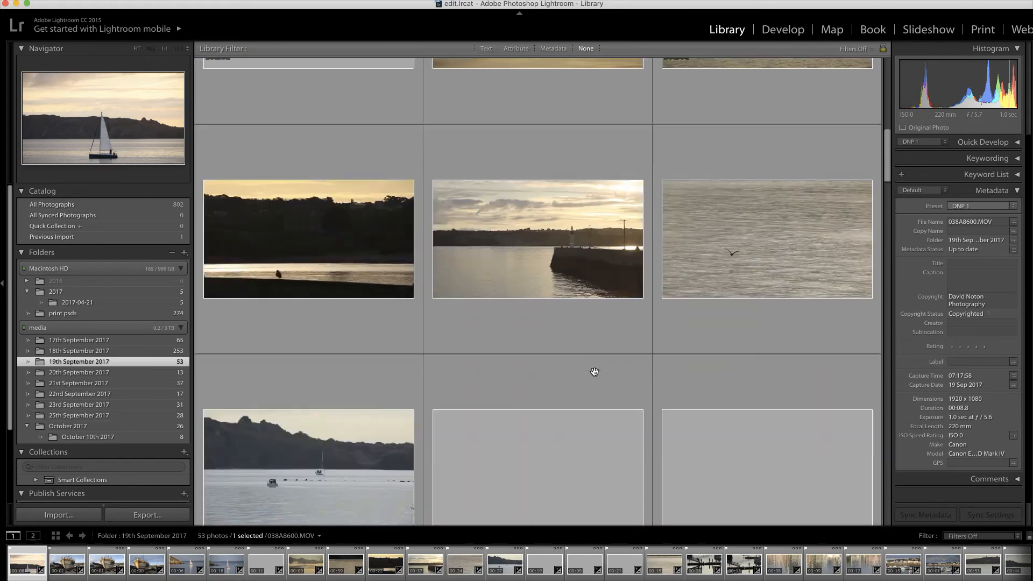
{"action": "scroll", "coordinate": [595, 371], "scroll_direction": "down", "scroll_amount": 10}
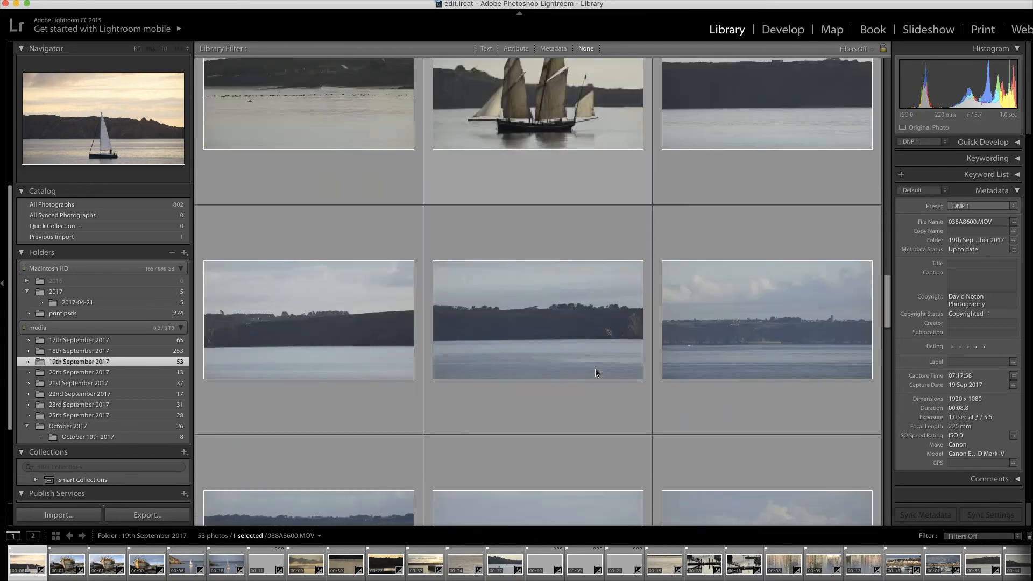
{"action": "scroll", "coordinate": [596, 373], "scroll_direction": "down", "scroll_amount": 8}
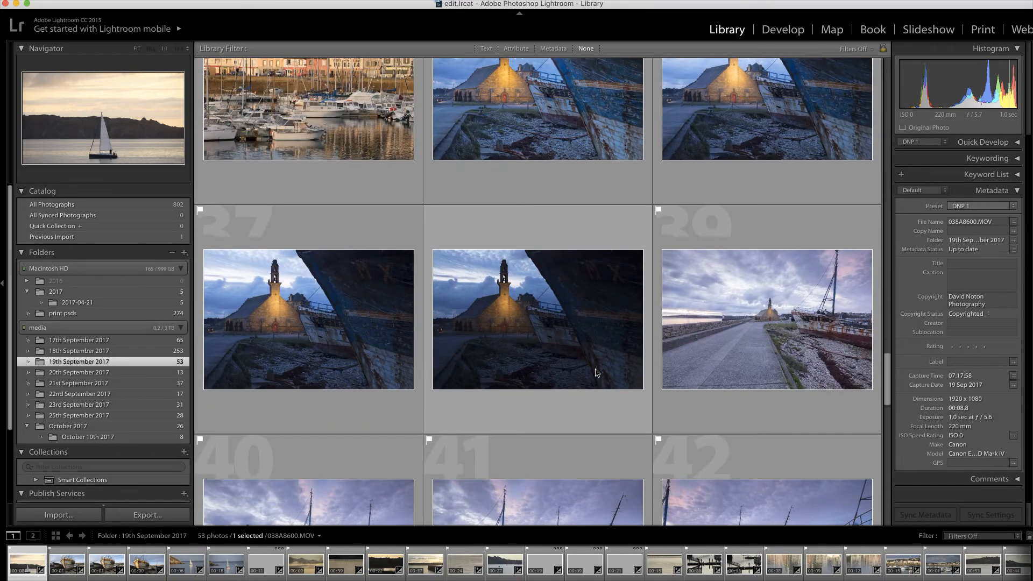
{"action": "scroll", "coordinate": [595, 373], "scroll_direction": "down", "scroll_amount": 5}
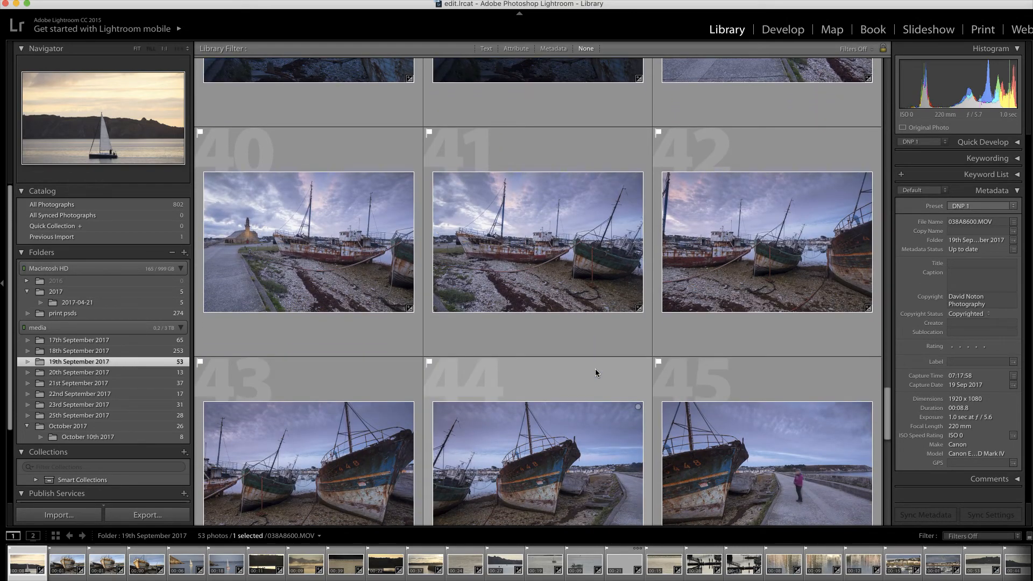
{"action": "left_click", "coordinate": [532, 254]}
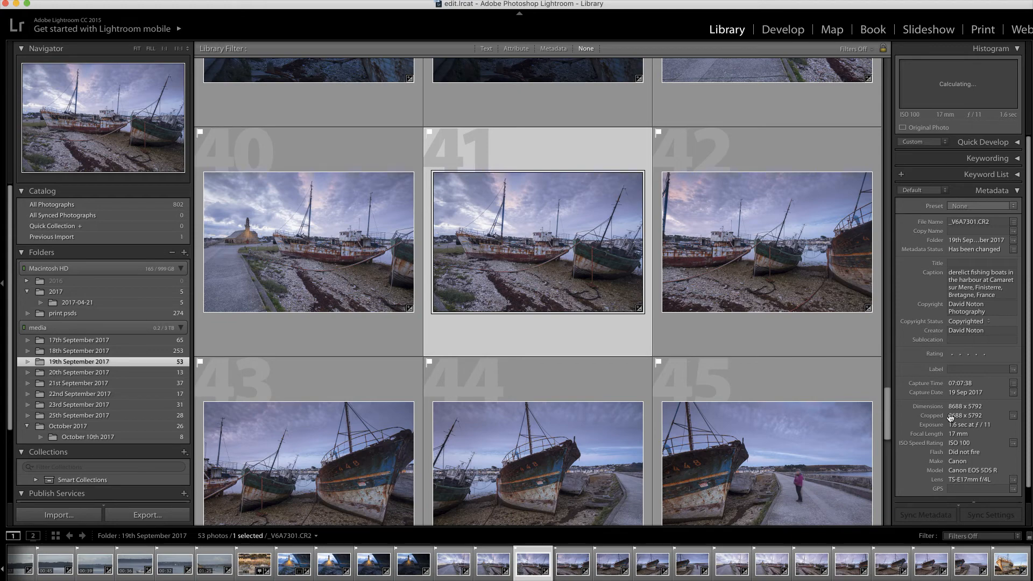
{"action": "left_click", "coordinate": [777, 32]}
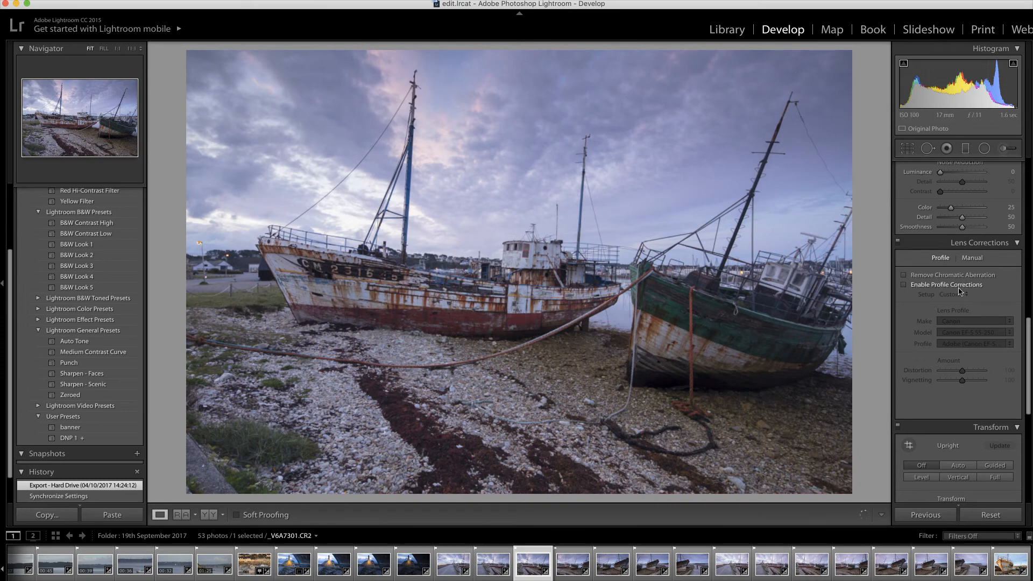
Try Enable Profile Corrections on the fishing boats photo, look through the available Canon lens models, and disable the corrections again
{"action": "left_click", "coordinate": [904, 285]}
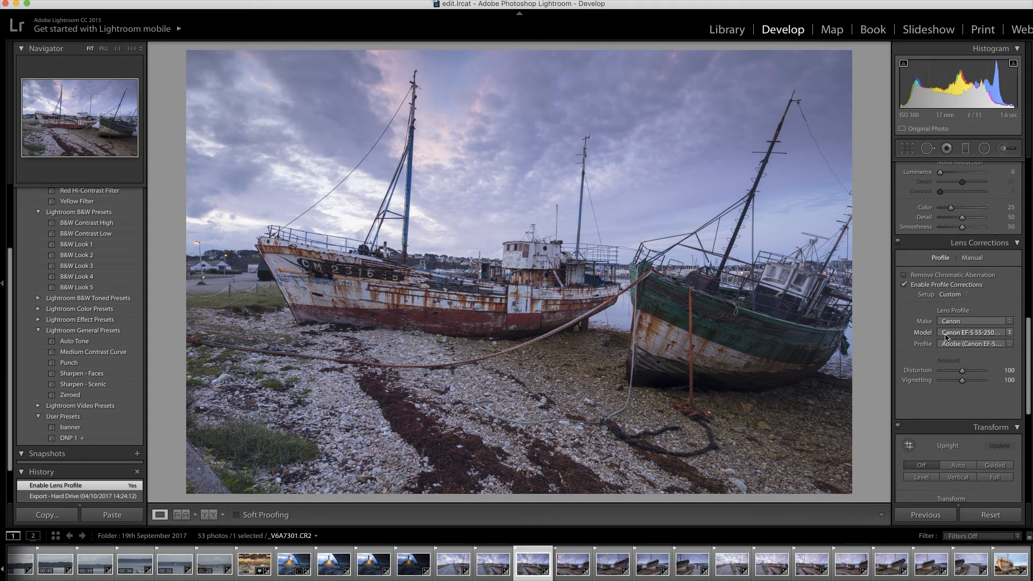
{"action": "left_click", "coordinate": [1010, 334]}
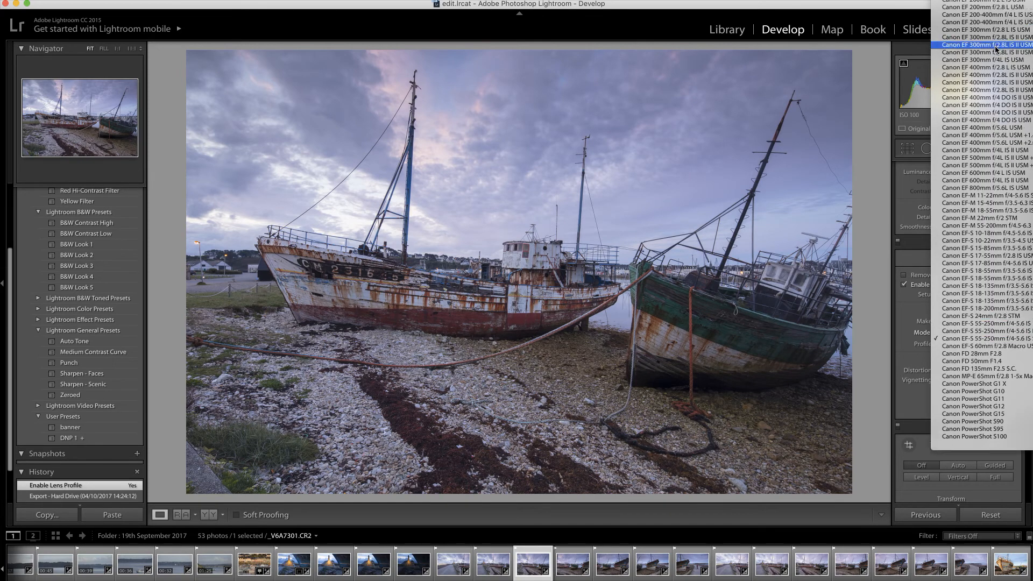
{"action": "scroll", "coordinate": [996, 51], "scroll_direction": "up", "scroll_amount": 10}
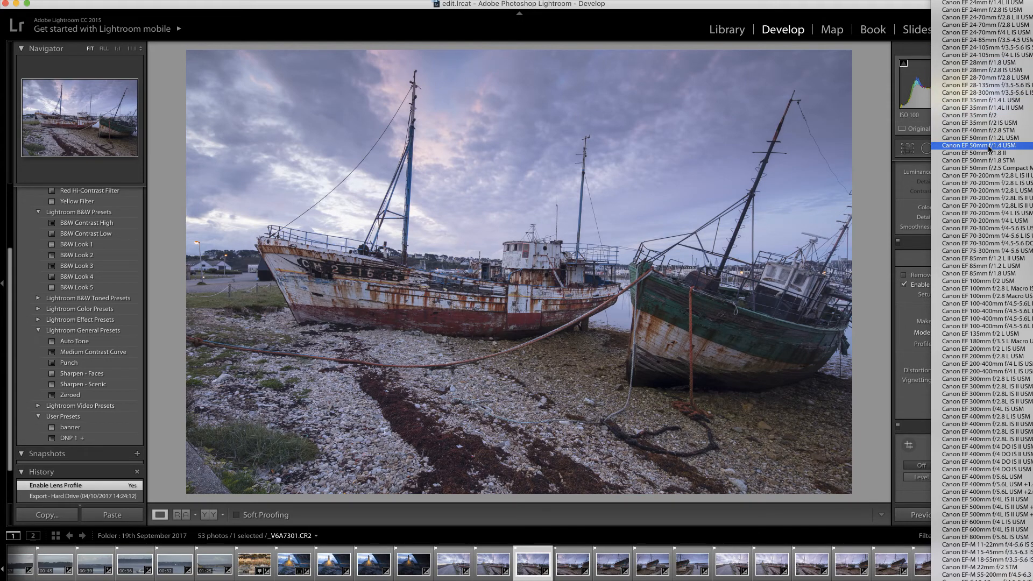
{"action": "left_click", "coordinate": [908, 317]}
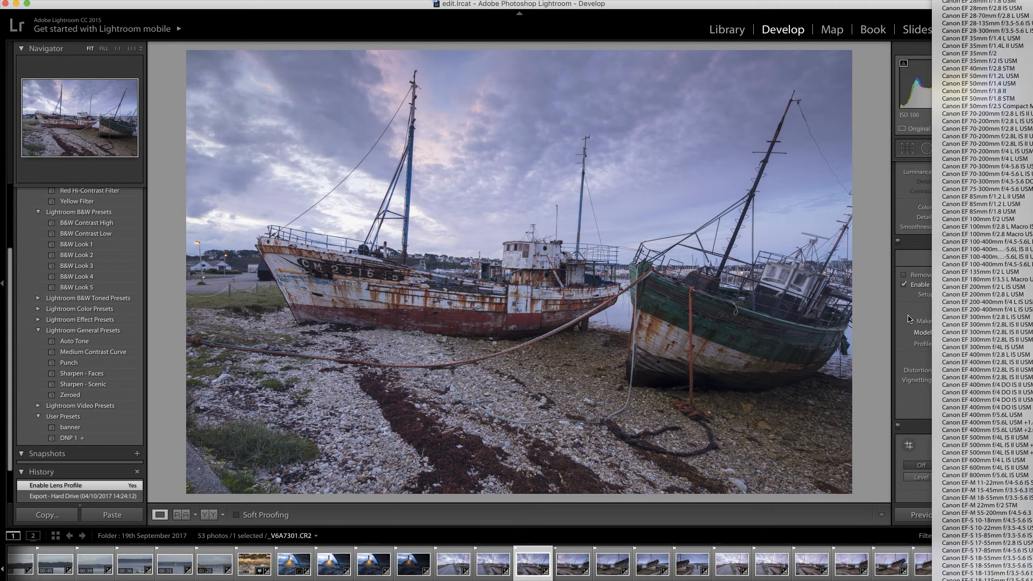
{"action": "left_click", "coordinate": [905, 285]}
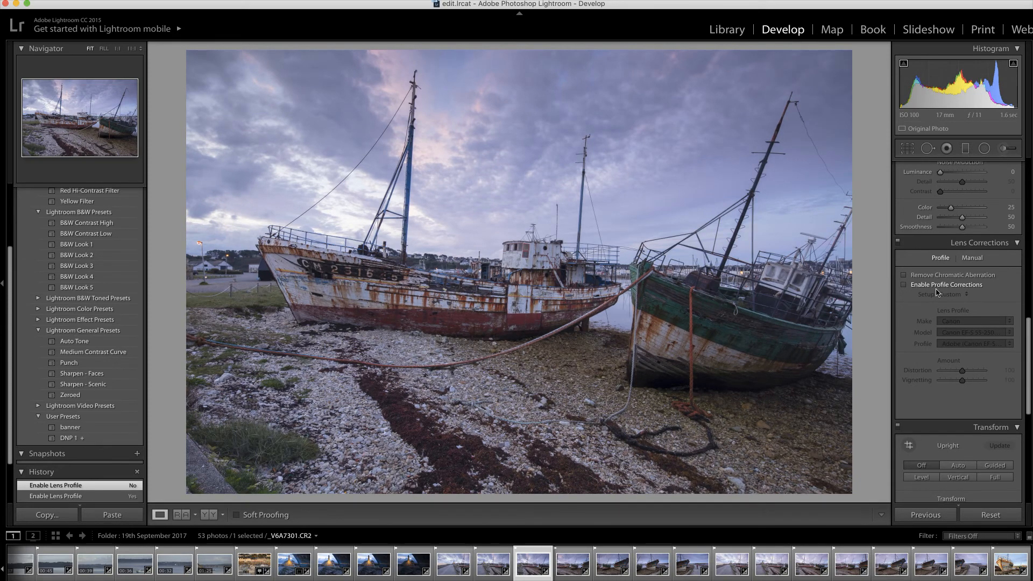
In the manual lens corrections, try out the distortion amount and reset it to 0, and set the vignetting amount to +8
{"action": "left_click", "coordinate": [972, 260]}
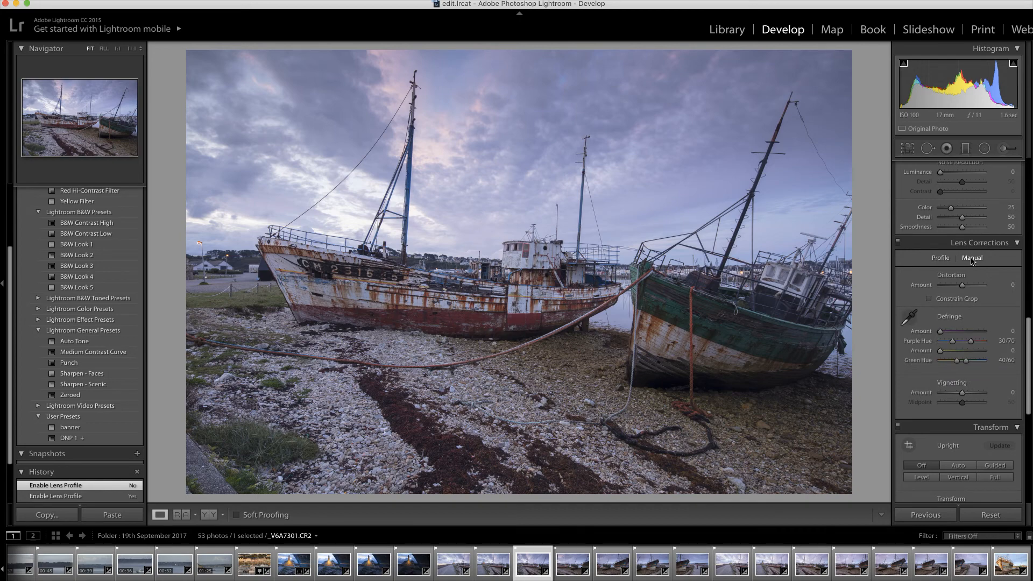
{"action": "left_click_drag", "start_coordinate": [964, 285], "coordinate": [965, 288]}
{"action": "double_click", "coordinate": [964, 289]}
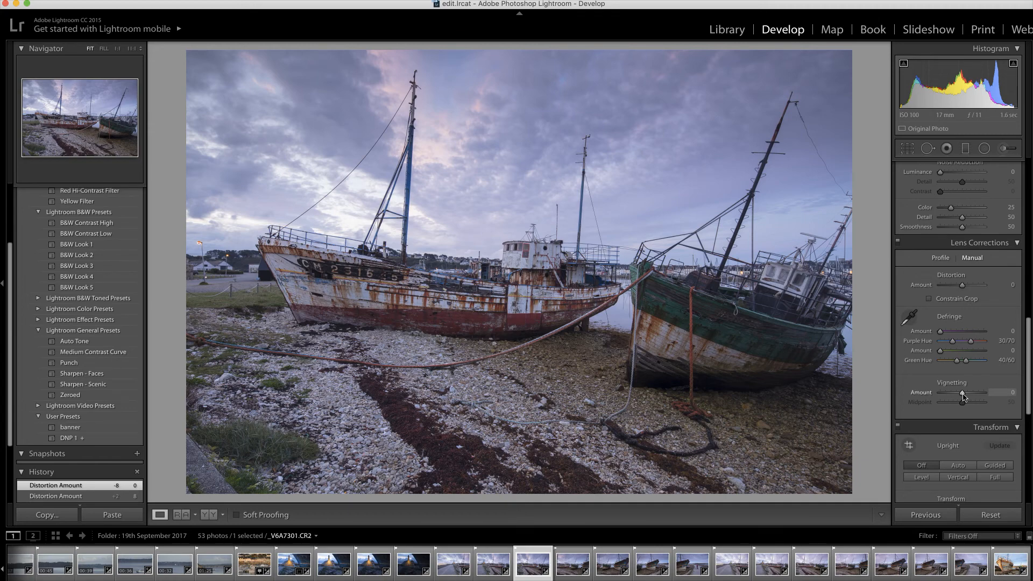
{"action": "mouse_move", "coordinate": [964, 397]}
{"action": "left_mouse_down"}
{"action": "mouse_move", "coordinate": [987, 398]}
{"action": "mouse_move", "coordinate": [967, 401]}
{"action": "left_mouse_up"}
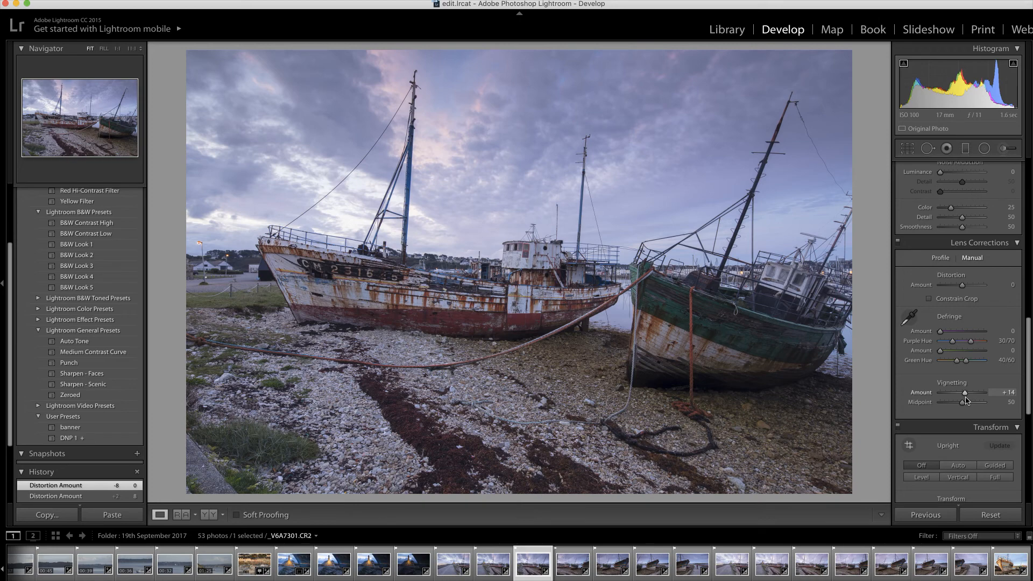
{"action": "mouse_move", "coordinate": [967, 400]}
{"action": "left_mouse_down"}
{"action": "mouse_move", "coordinate": [940, 401]}
{"action": "mouse_move", "coordinate": [965, 399]}
{"action": "left_mouse_up"}
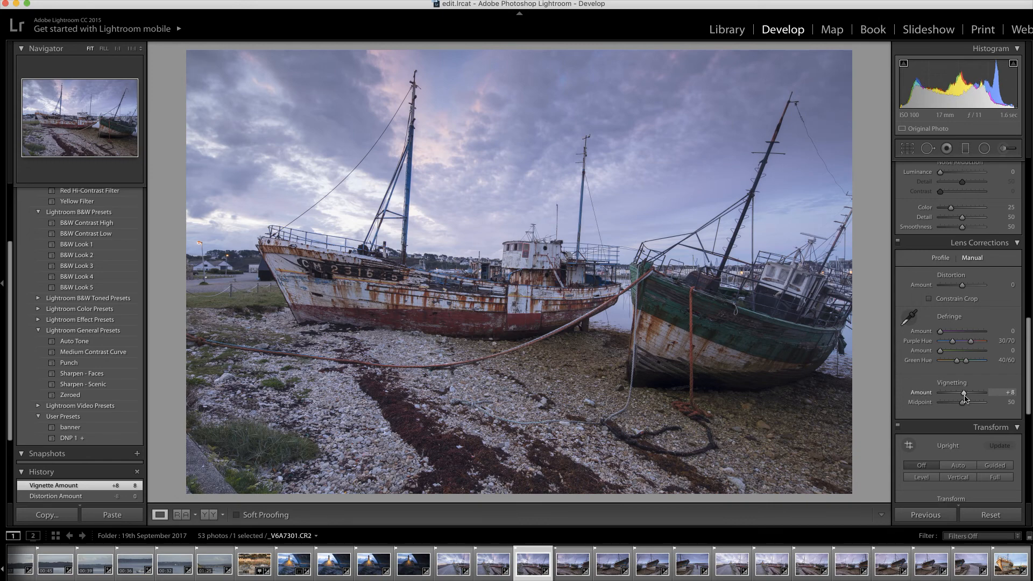
Examine the boat's cabin roof and rigging close up and enable Remove Chromatic Aberration
{"action": "left_click", "coordinate": [533, 243]}
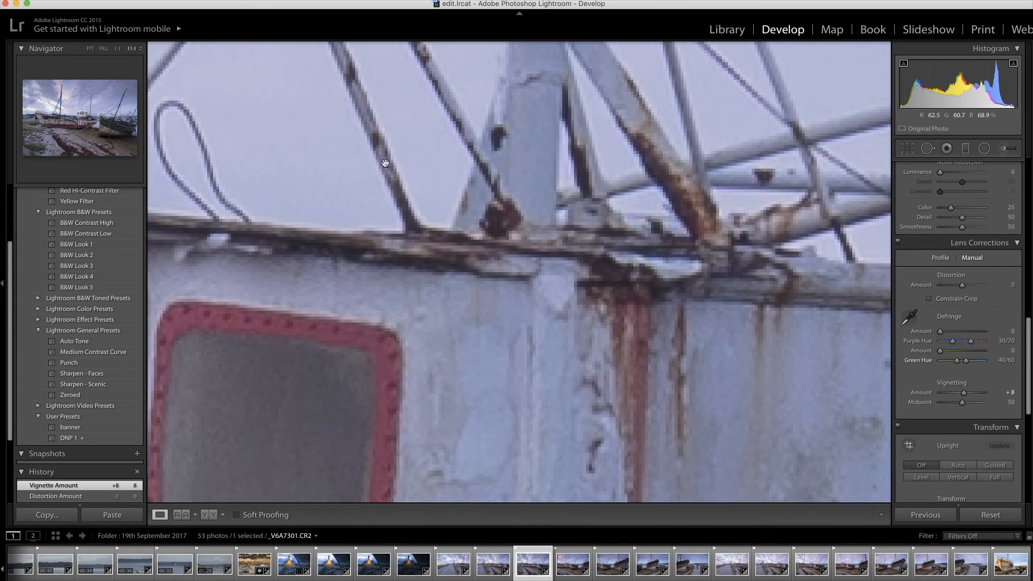
{"action": "left_click_drag", "start_coordinate": [388, 171], "coordinate": [449, 272]}
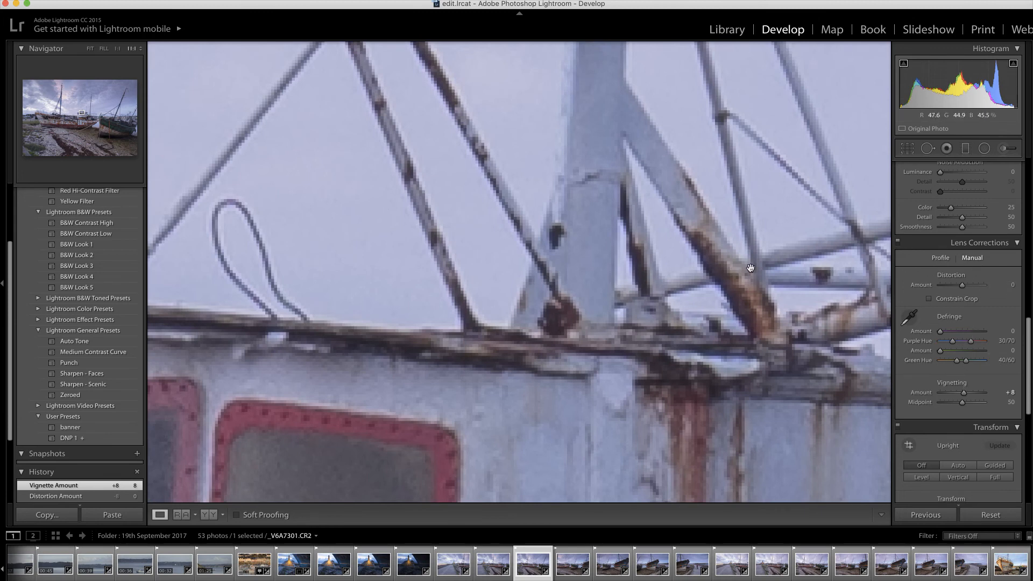
{"action": "left_click", "coordinate": [941, 258]}
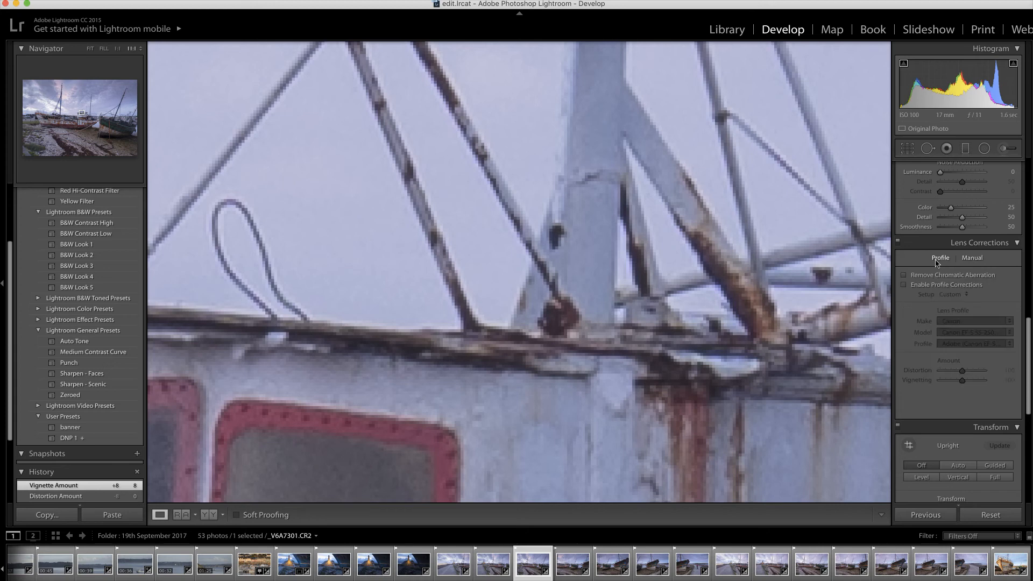
{"action": "left_click", "coordinate": [905, 276]}
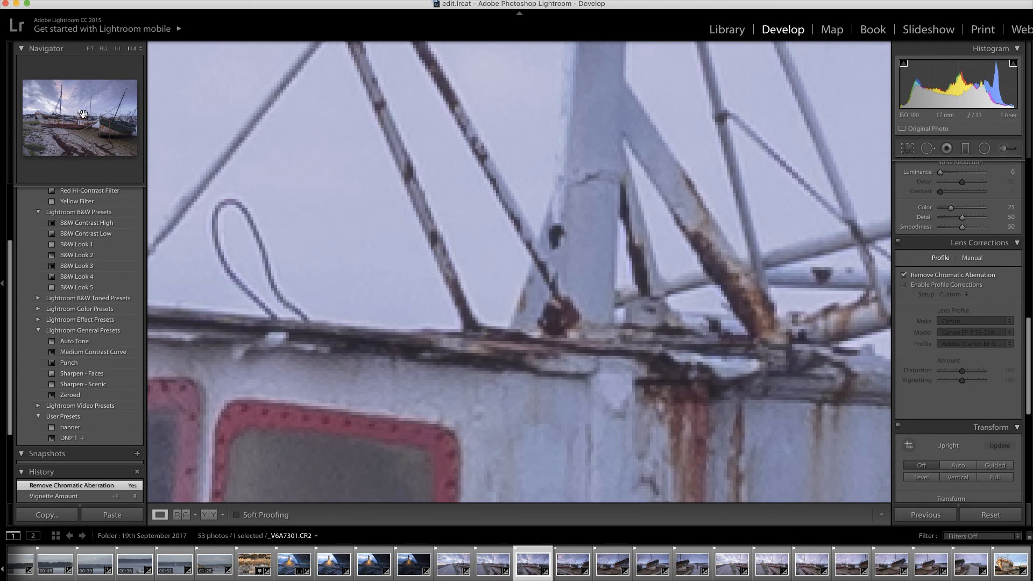
Compare the colour fringing on the left boat's blue railing with Remove Chromatic Aberration off and on, leaving it on
{"action": "left_click_drag", "start_coordinate": [82, 114], "coordinate": [40, 114]}
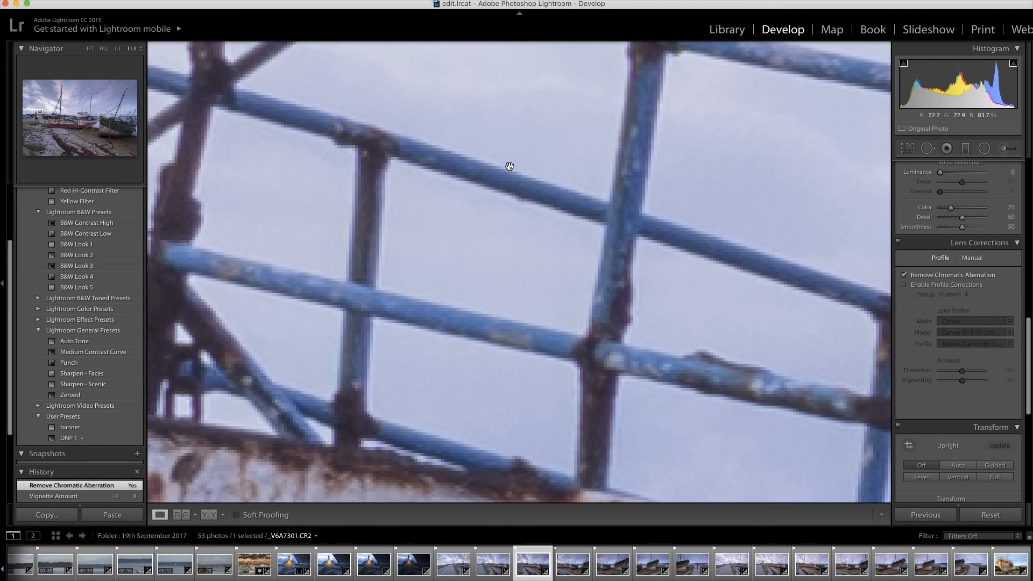
{"action": "left_click", "coordinate": [905, 275]}
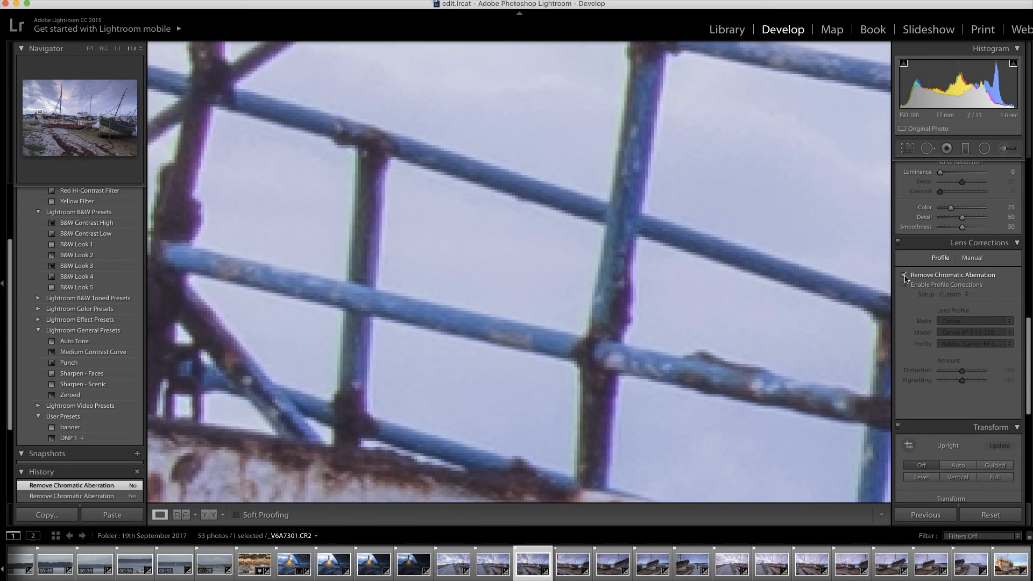
{"action": "left_click", "coordinate": [905, 275]}
{"action": "left_click", "coordinate": [905, 276]}
{"action": "left_click", "coordinate": [905, 276]}
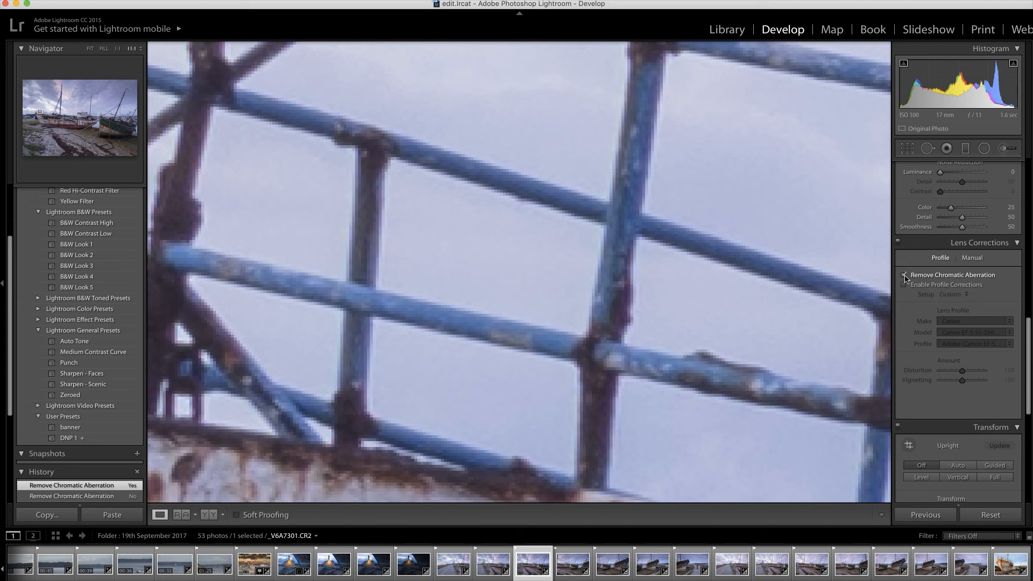
Repeat the Remove Chromatic Aberration comparison at the tip of the bow railing, leaving it on, and return to the manual corrections with the whole photo fitted
{"action": "left_click_drag", "start_coordinate": [39, 111], "coordinate": [38, 112]}
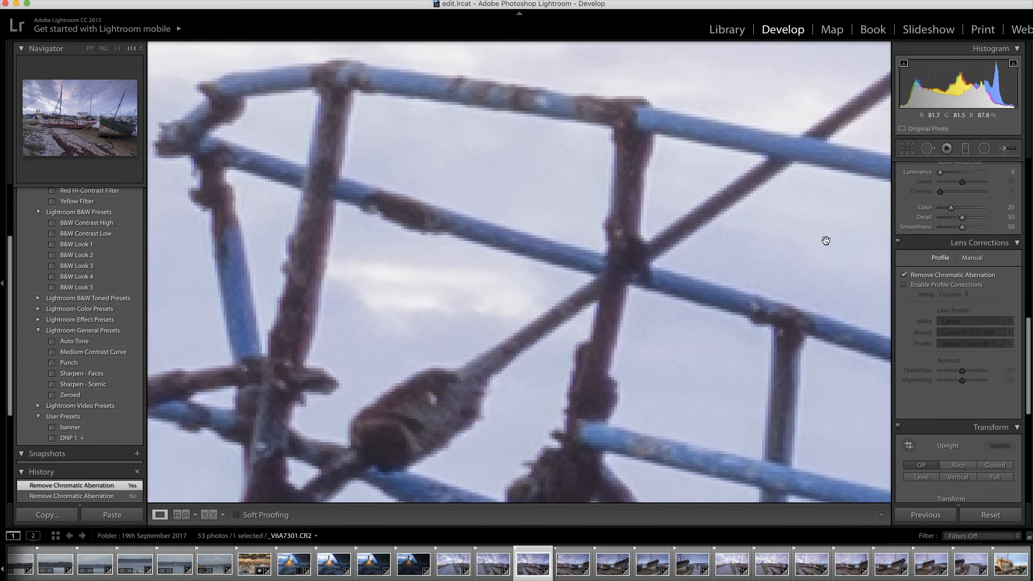
{"action": "left_click", "coordinate": [905, 276]}
{"action": "left_click", "coordinate": [905, 276]}
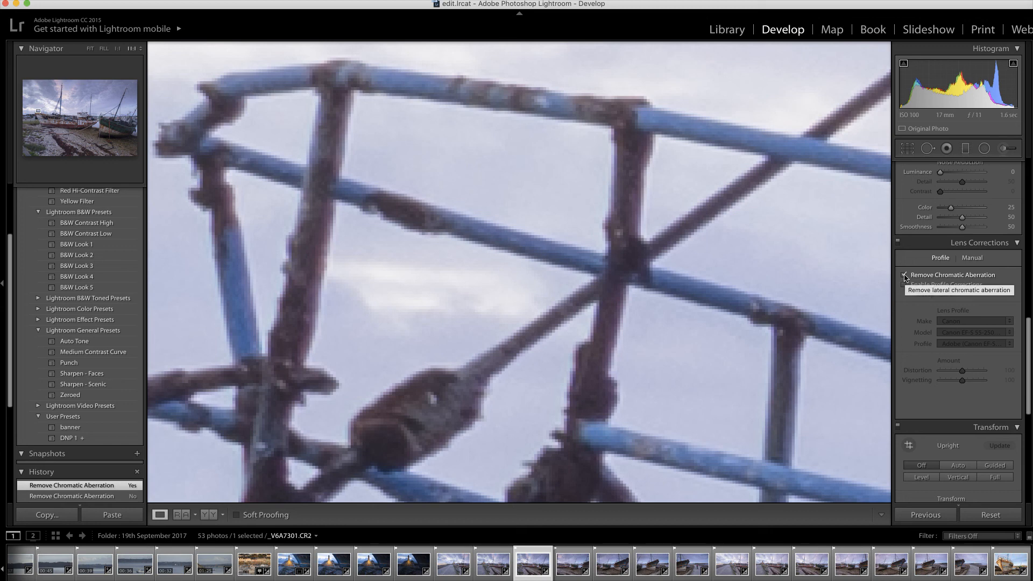
{"action": "left_click", "coordinate": [973, 259]}
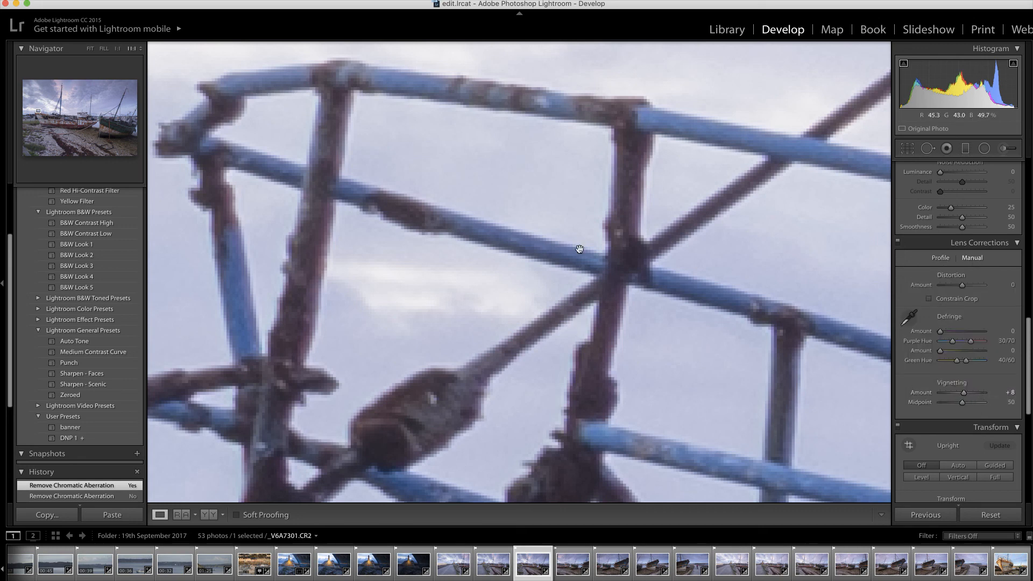
{"action": "left_click", "coordinate": [90, 49]}
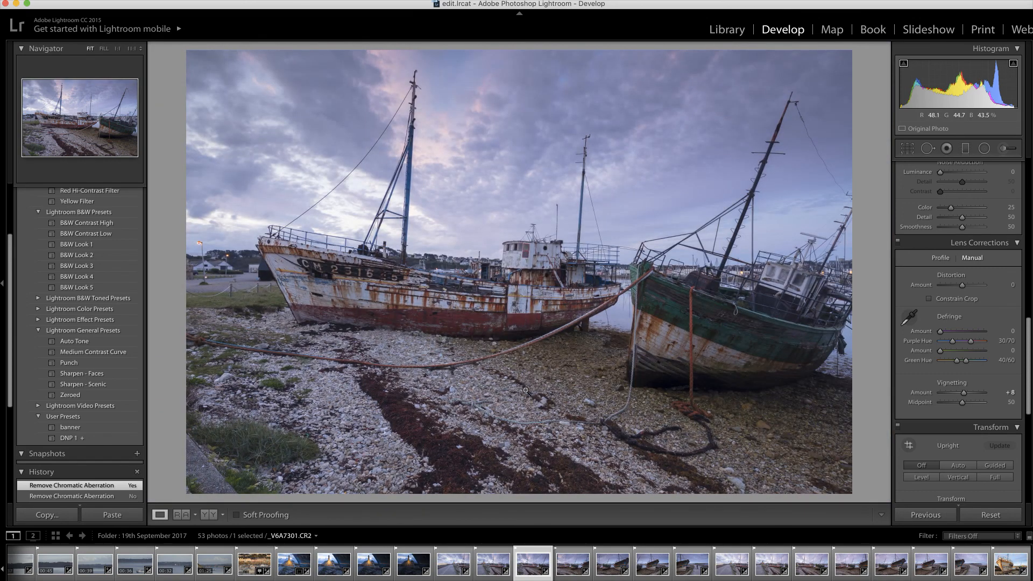